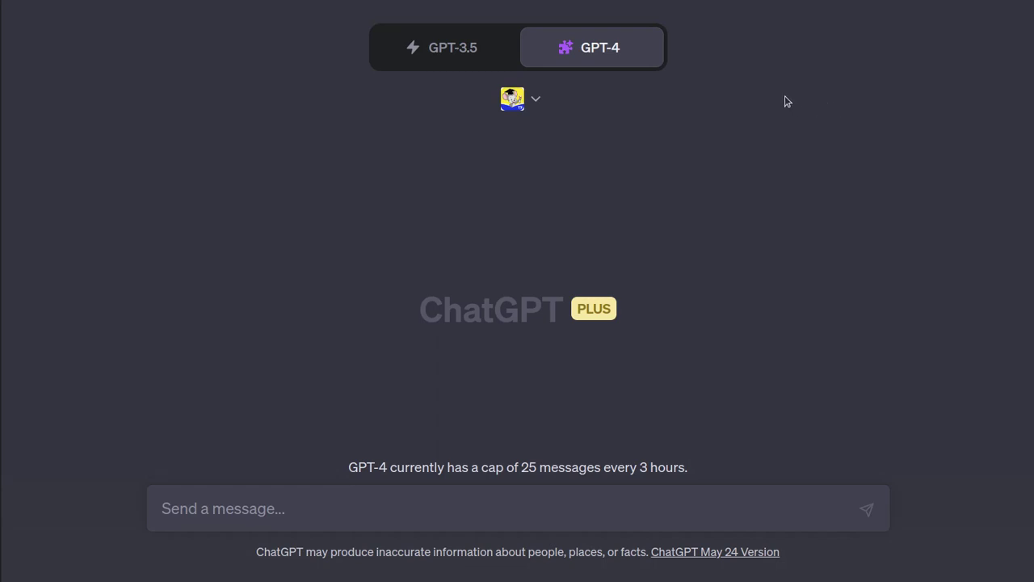
# - Switch the model to GPT-3.5, then back to GPT-4
pyautogui.moveTo(588, 50)
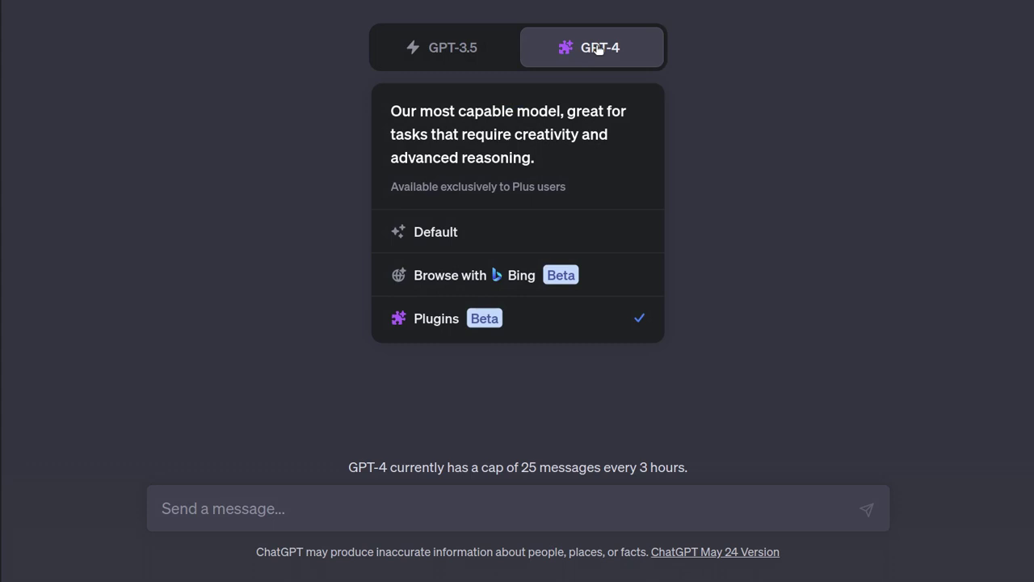
pyautogui.click(459, 47)
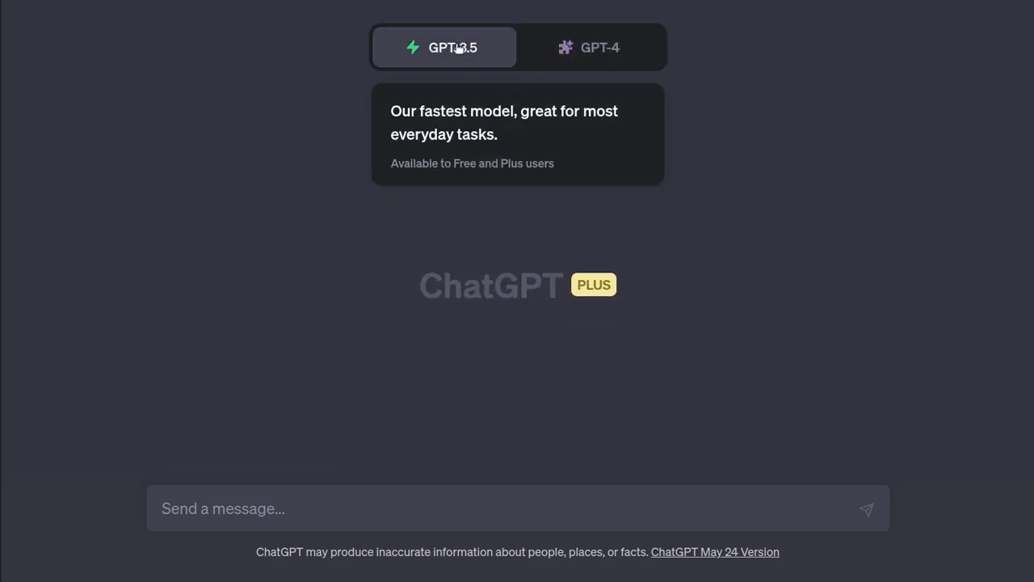
pyautogui.click(579, 48)
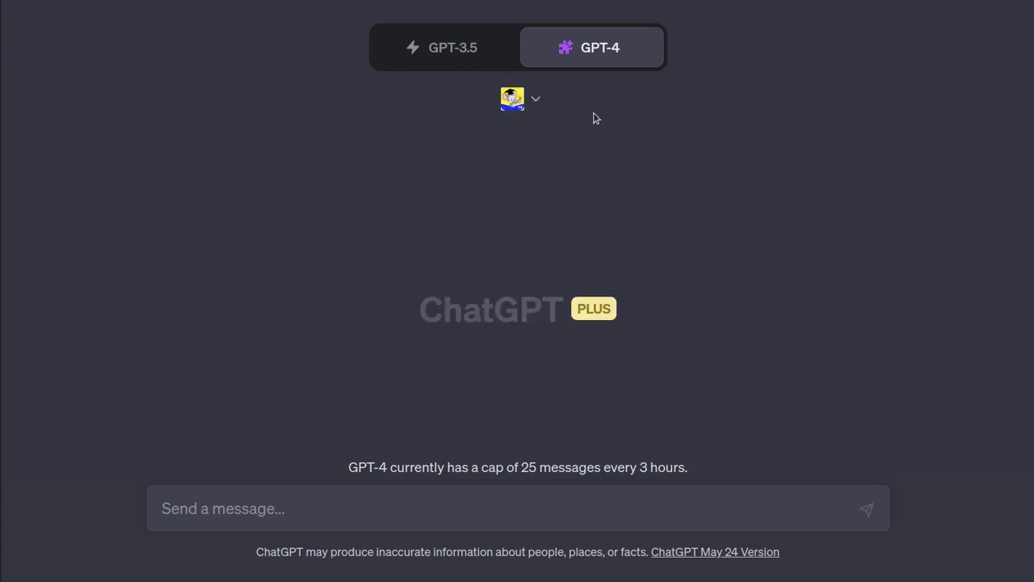
# - Bring up the plugin store and scroll through the installed plugins
pyautogui.click(540, 102)
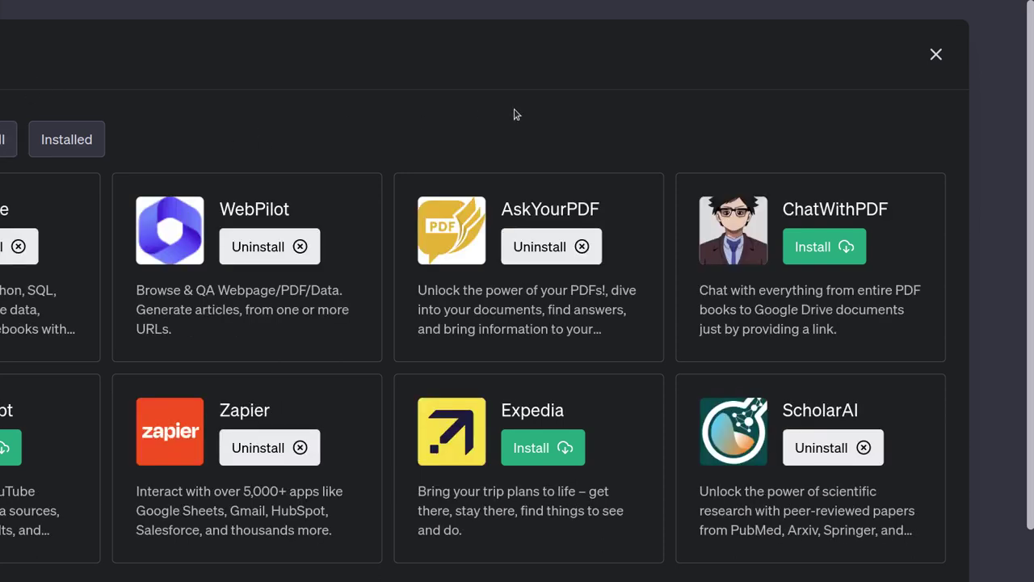
pyautogui.scroll(-1, 522, 169)
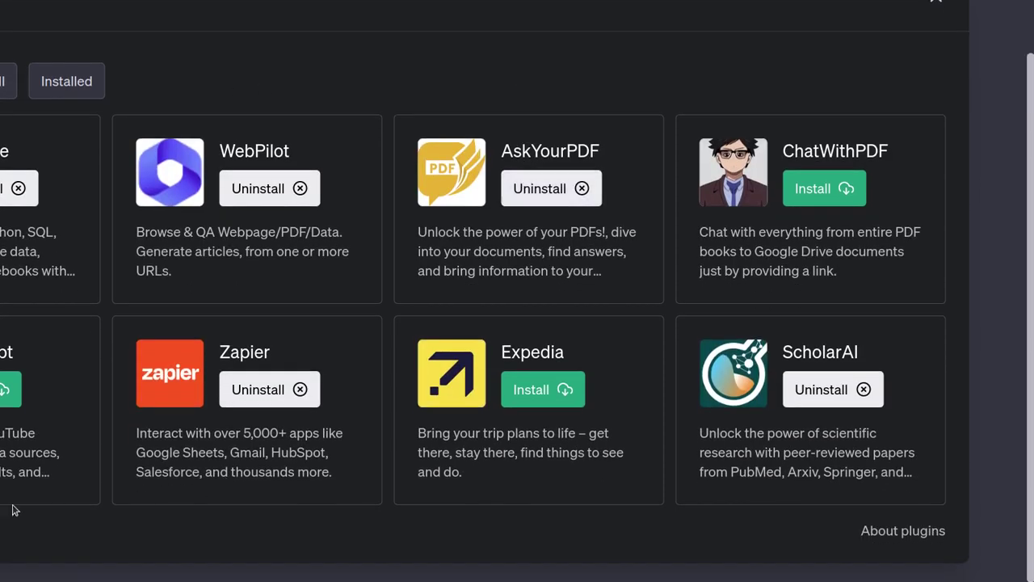
pyautogui.scroll(1, 121, 198)
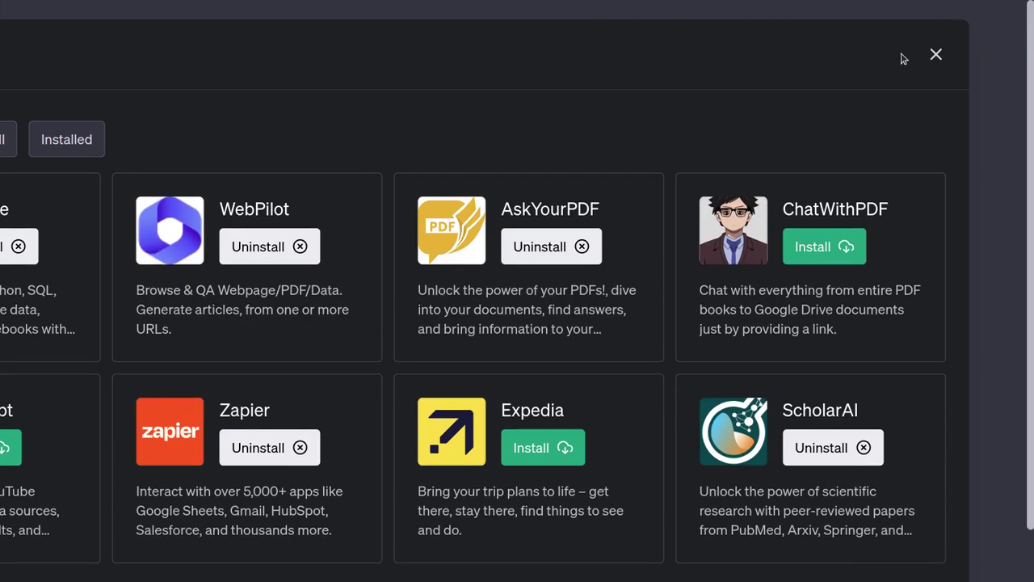
pyautogui.click(935, 53)
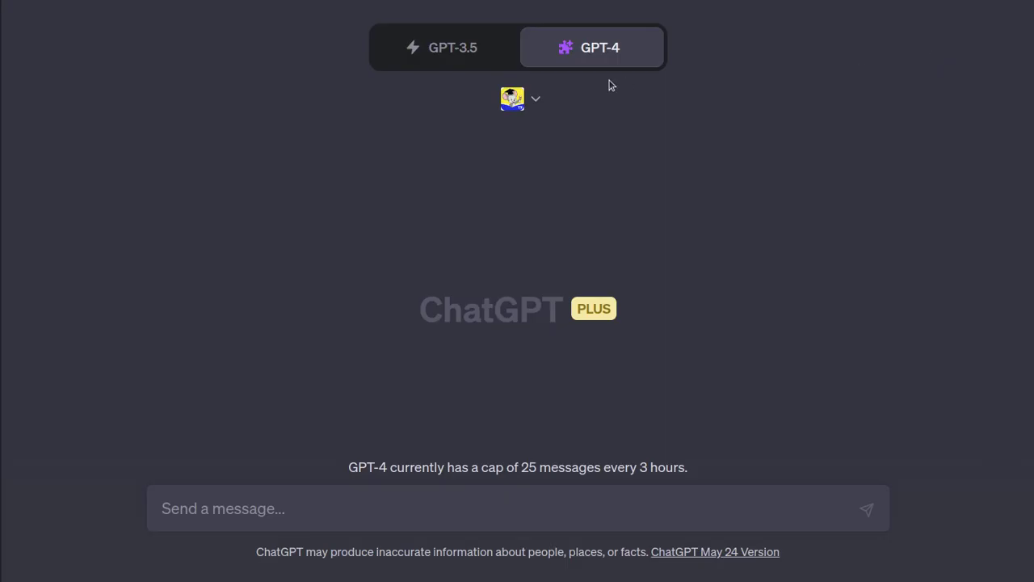
pyautogui.click(535, 100)
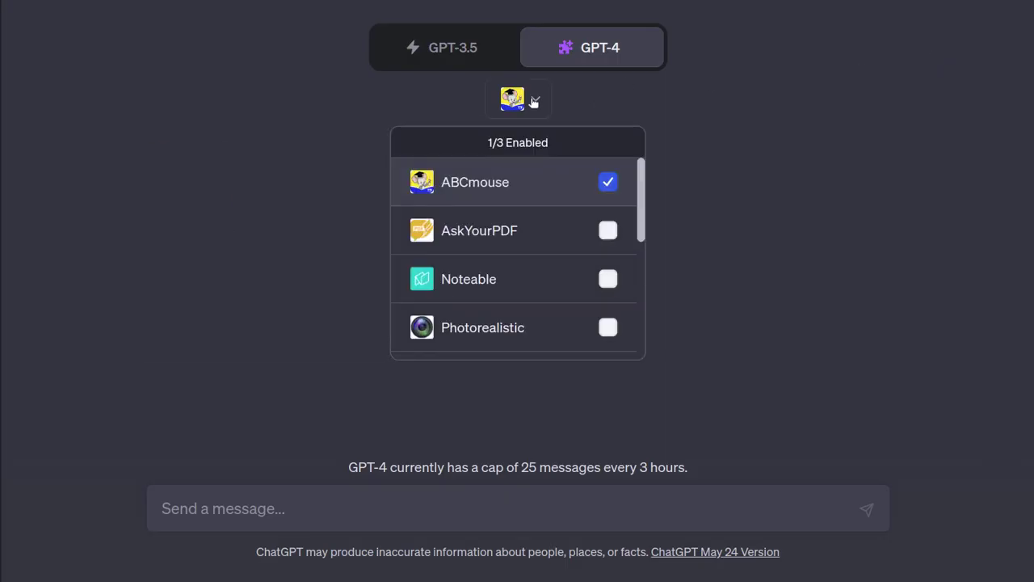
pyautogui.moveTo(506, 159)
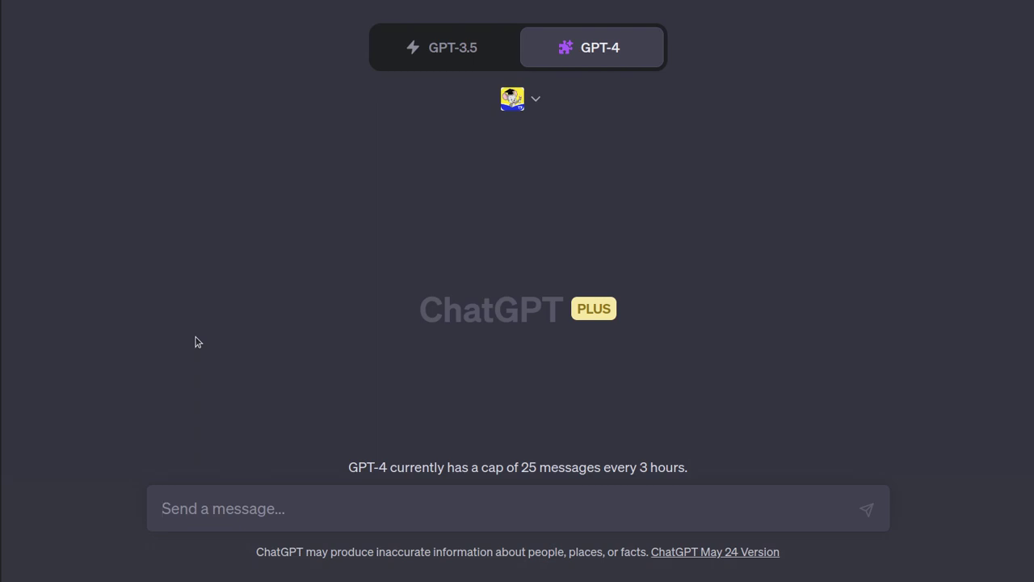
# - Send 'use abcmouse to create a few fun games to teach accounting concepts to a middle schooler'
pyautogui.write('use abc')
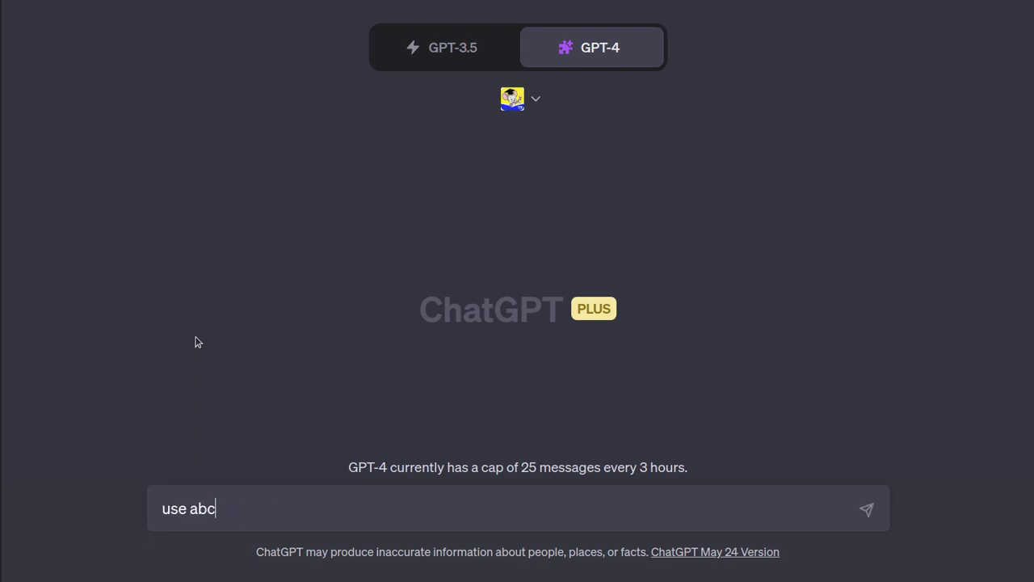
pyautogui.write('mouse to create a few fun g')
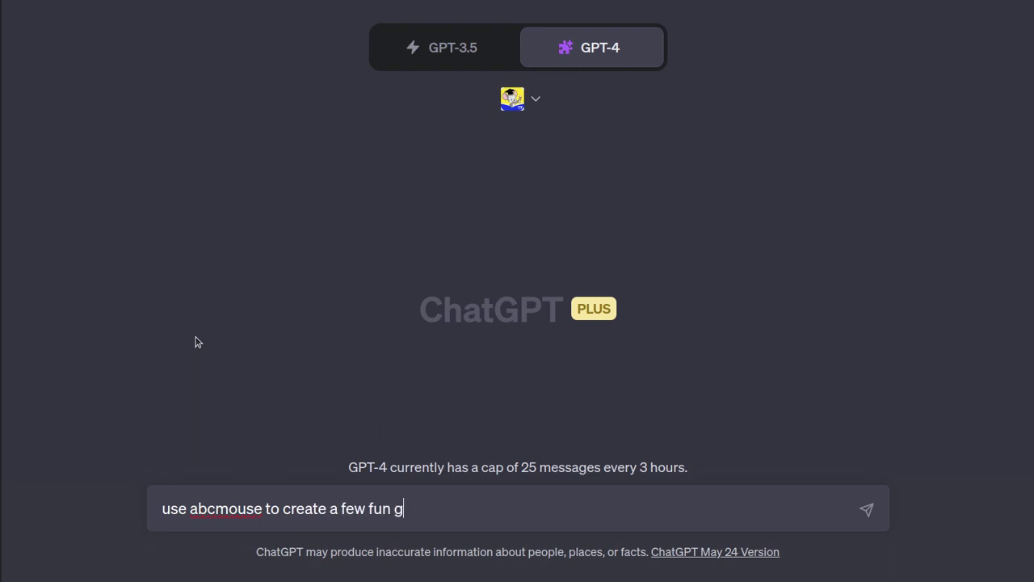
pyautogui.write('ames to teach a')
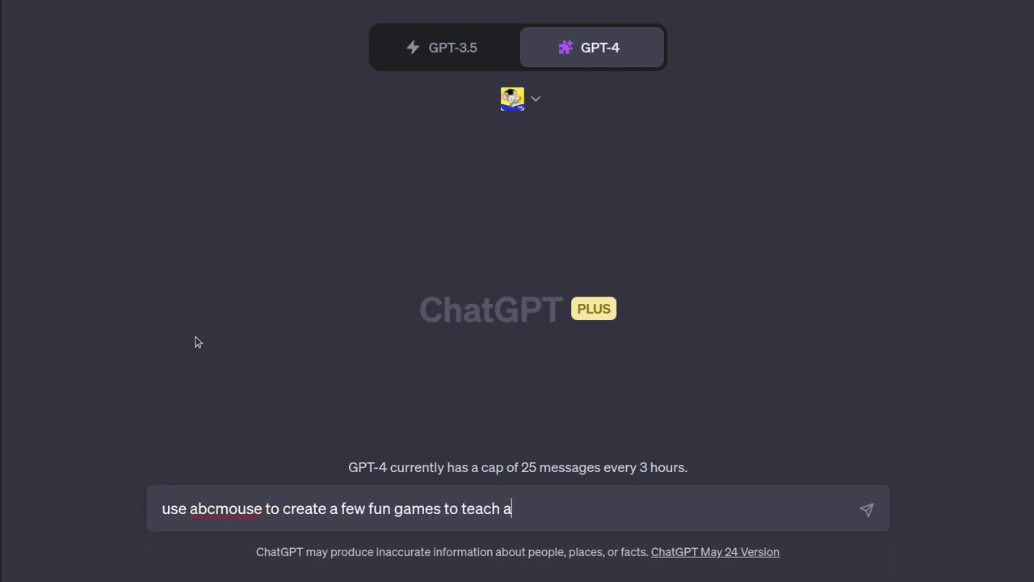
pyautogui.write('ccounting concent')
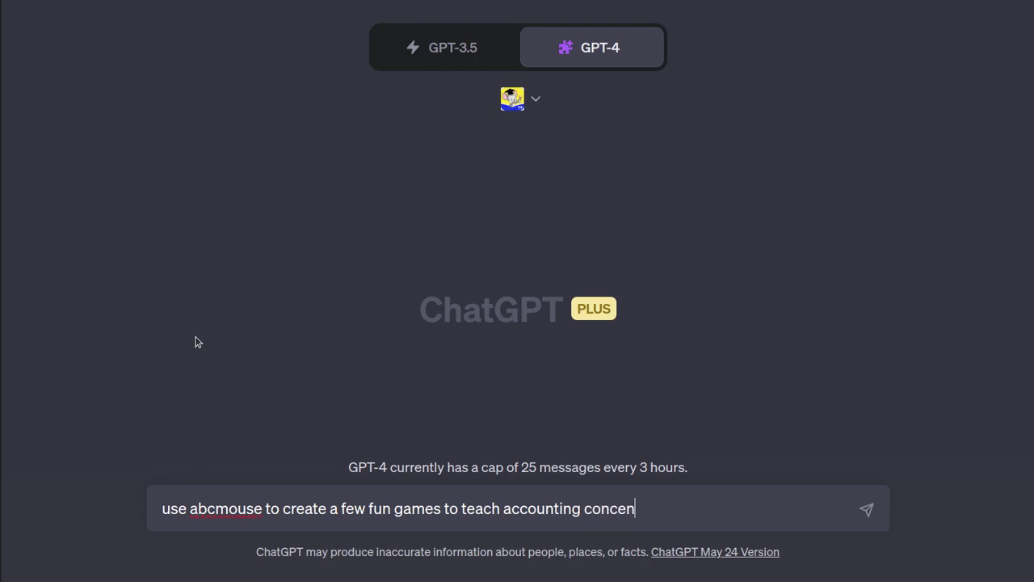
pyautogui.press('BackSpace')
pyautogui.press('BackSpace')
pyautogui.write('epts to a middle schooler')
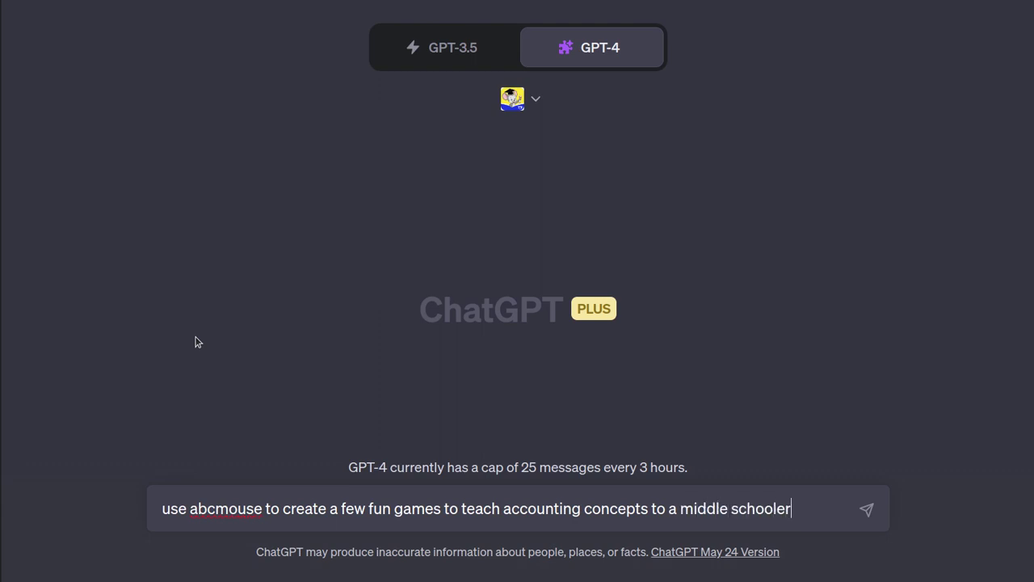
pyautogui.press('Return')
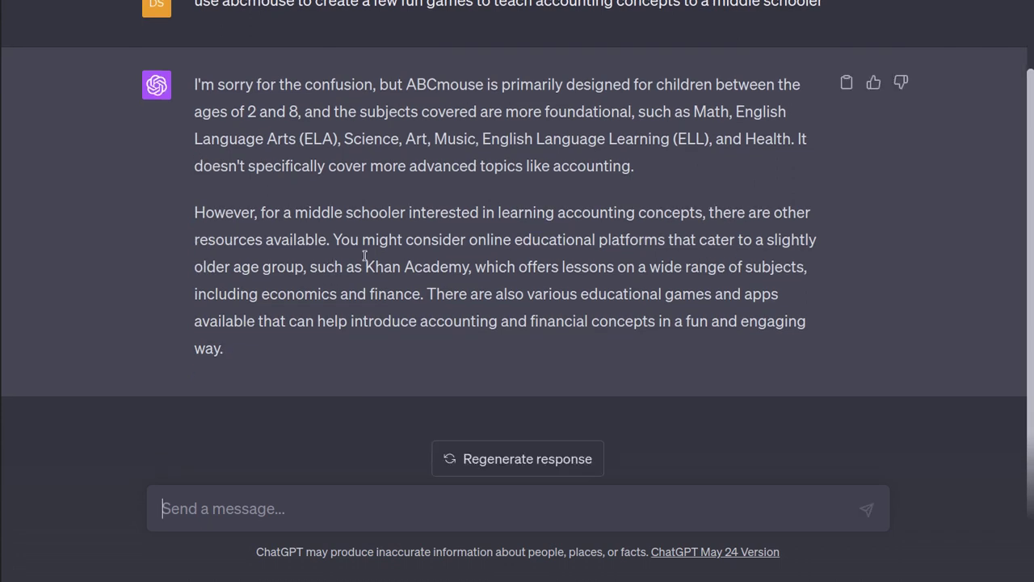
pyautogui.scroll(2, 359, 262)
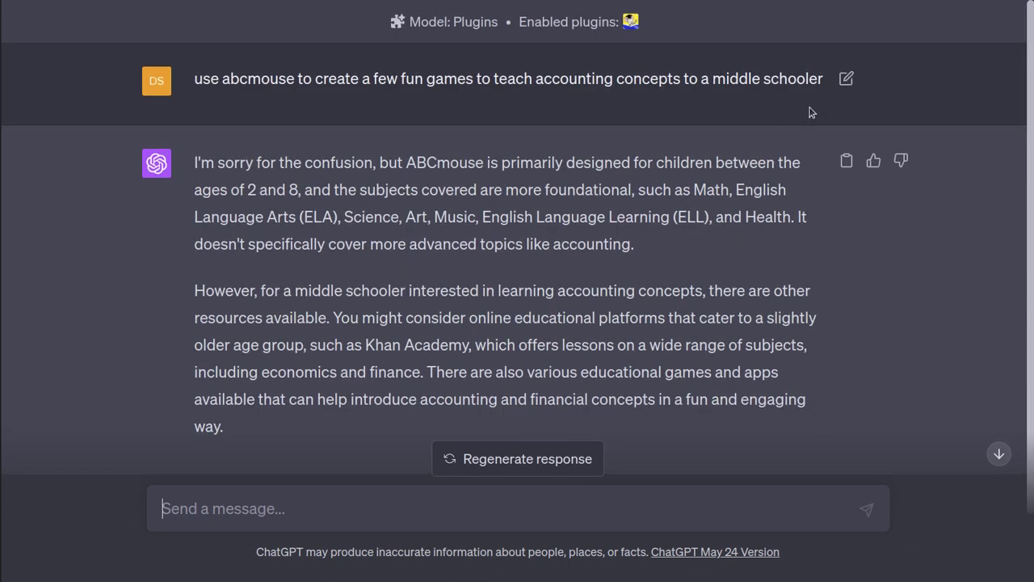
# - Resend the copied accounting-games prompt with 'a middle schooler' changed to 'an 8 year old'
pyautogui.moveTo(825, 79); pyautogui.dragTo(199, 84)
pyautogui.hotkey('ctrl', 'c')
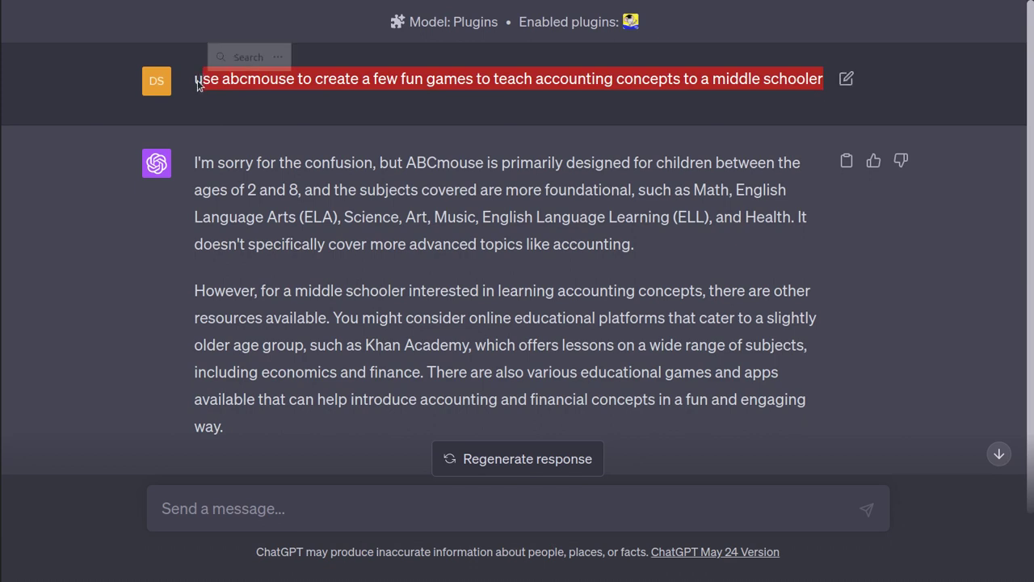
pyautogui.click(358, 505)
pyautogui.hotkey('ctrl', 'v')
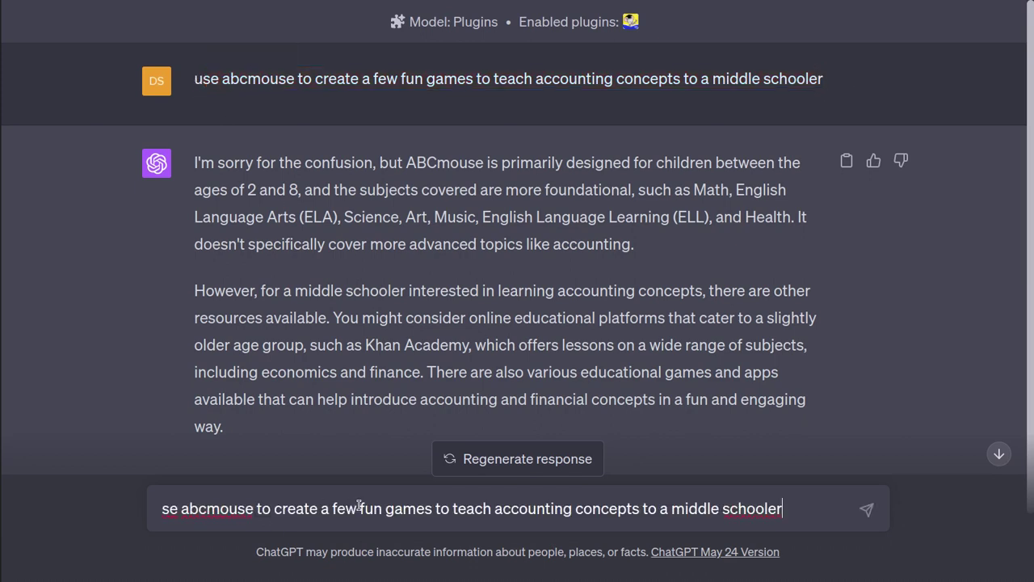
pyautogui.press('Home')
pyautogui.write('u')
pyautogui.press('End')
pyautogui.hotkey('ctrl', 'shift', 'Left')
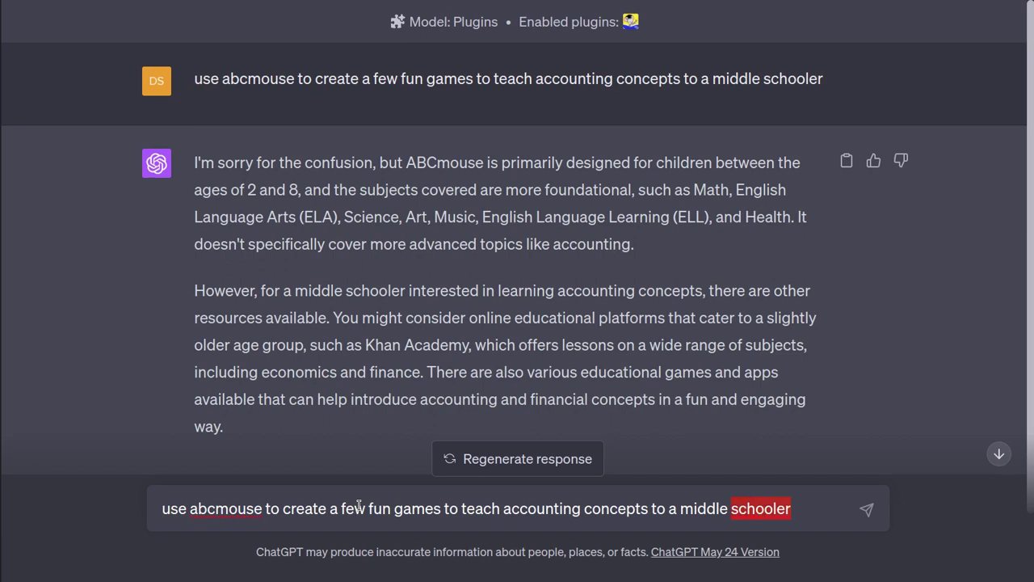
pyautogui.hotkey('ctrl', 'shift', 'Left')
pyautogui.press('BackSpace')
pyautogui.press('BackSpace')
pyautogui.write('n 8 year old')
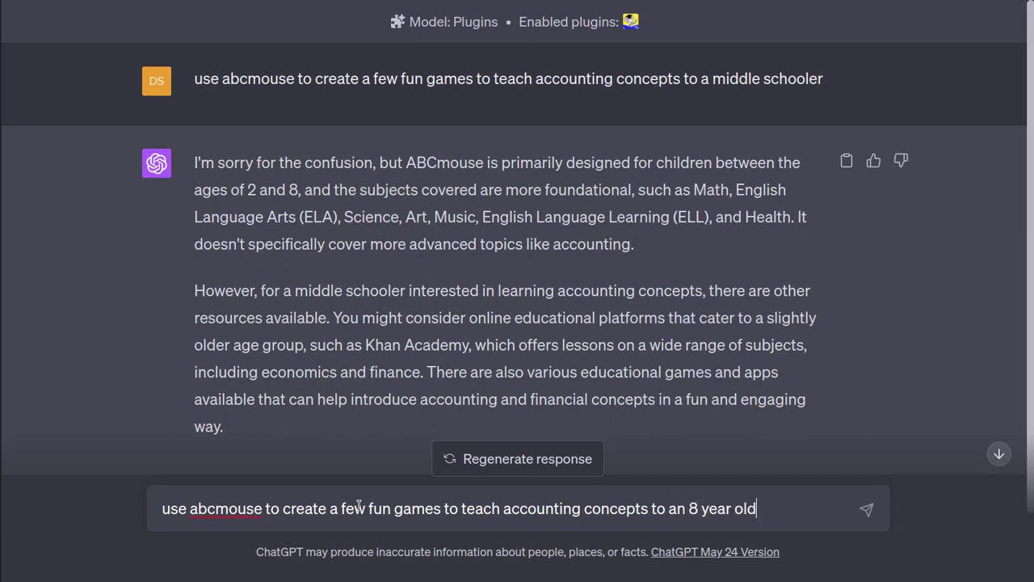
pyautogui.press('Return')
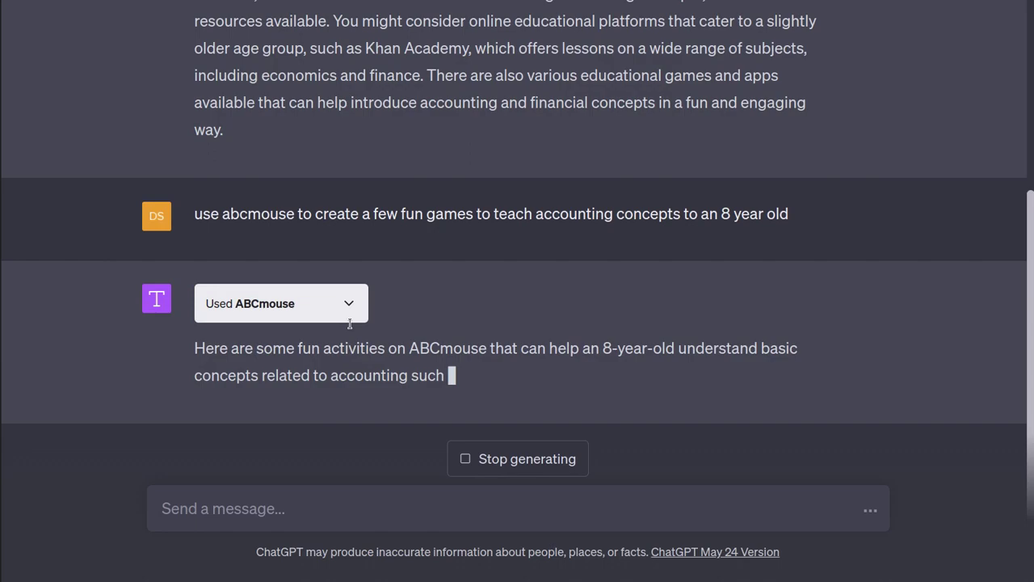
# - Expand the 'Used ABCmouse' call details, then collapse them to reveal the activity list
pyautogui.click(349, 303)
pyautogui.scroll(-8, 371, 270)
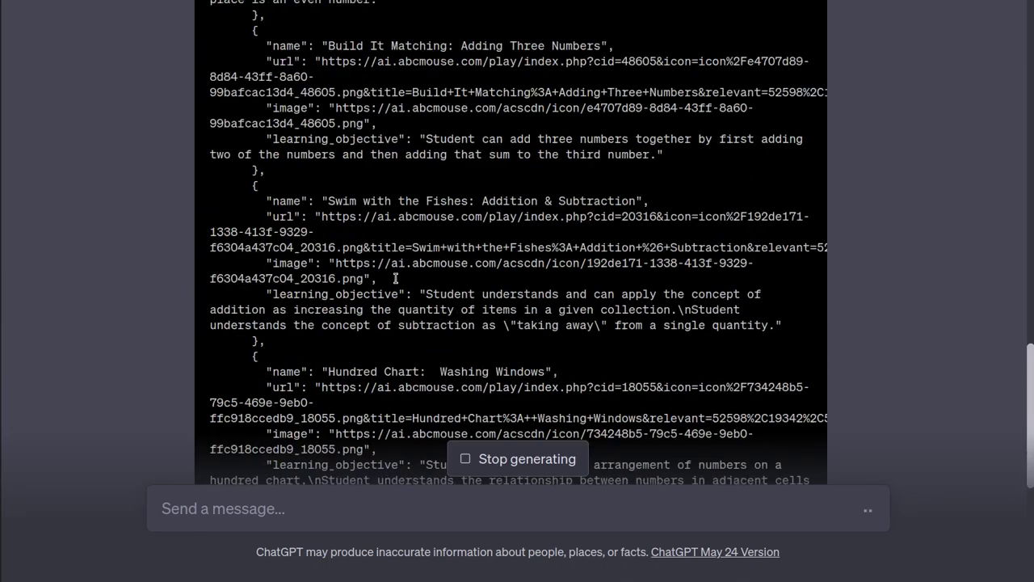
pyautogui.scroll(10, 395, 278)
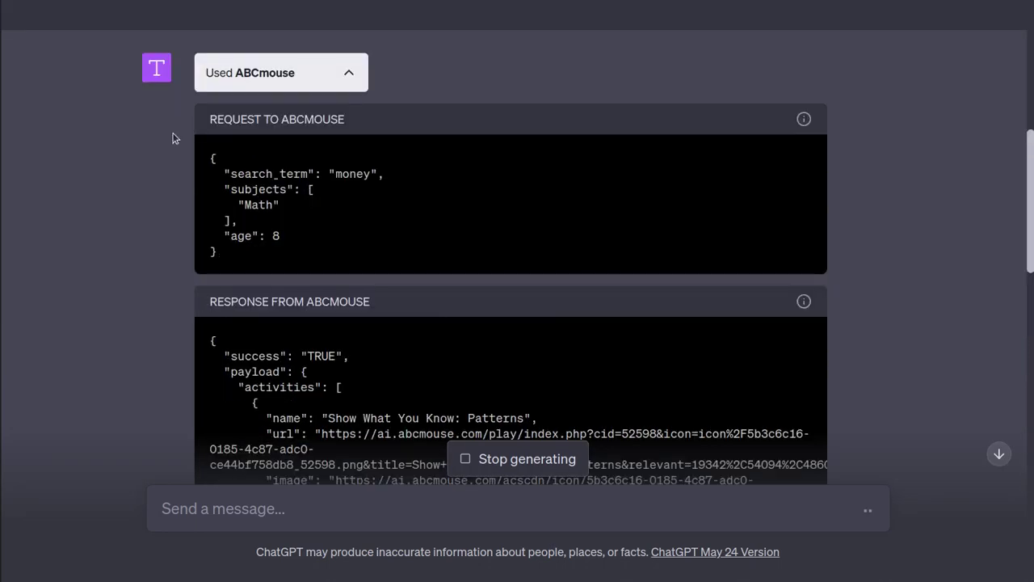
pyautogui.click(347, 72)
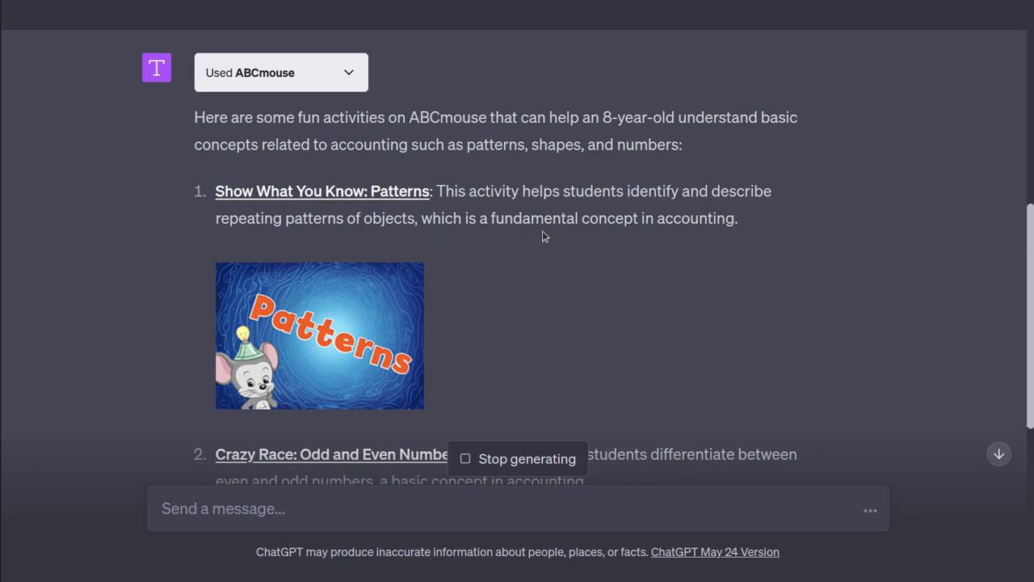
# - Scroll through the five ABCmouse activities and stop the reply from generating
pyautogui.scroll(-3, 780, 234)
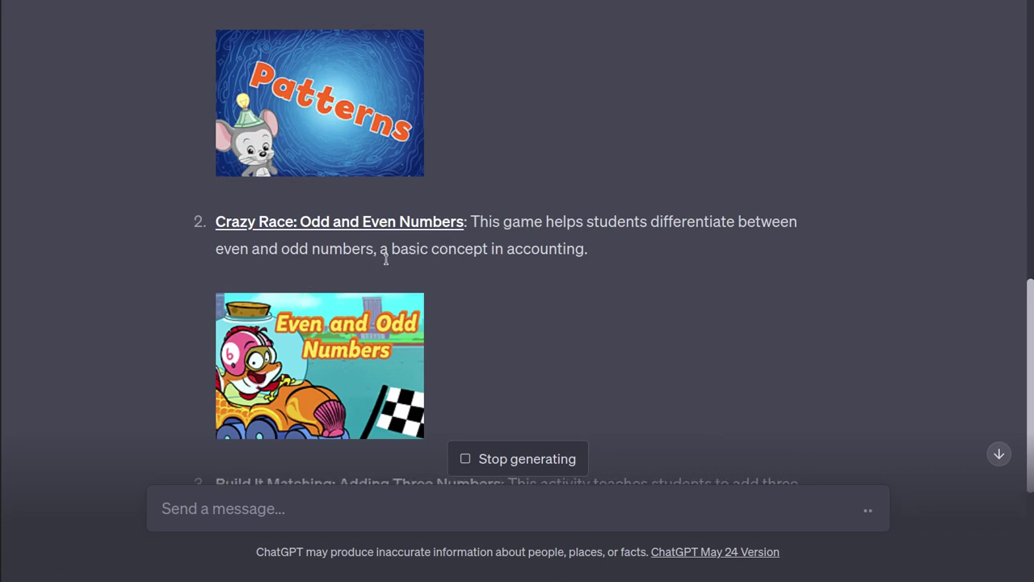
pyautogui.scroll(-3, 605, 265)
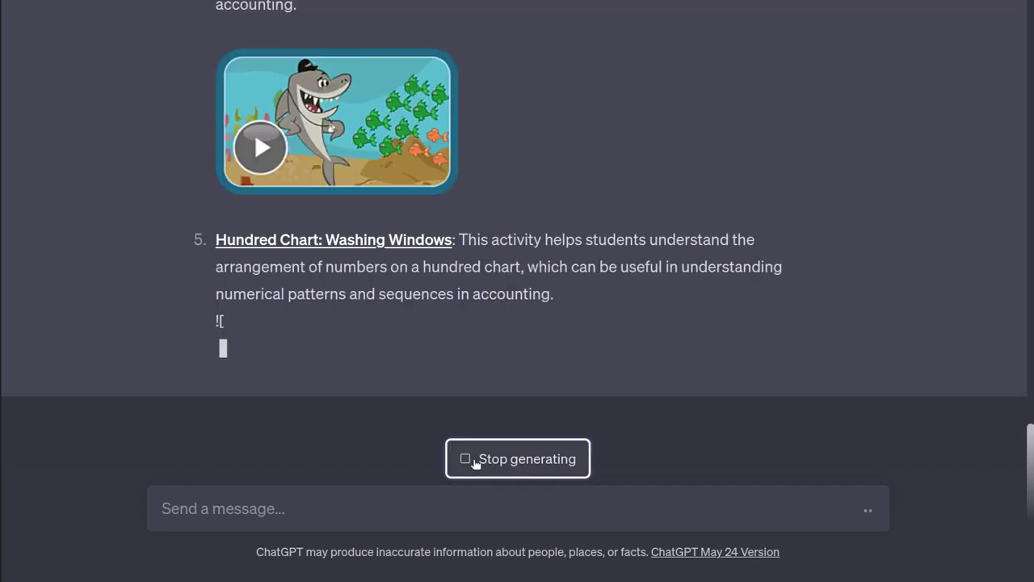
pyautogui.click(493, 439)
pyautogui.scroll(10, 859, 222)
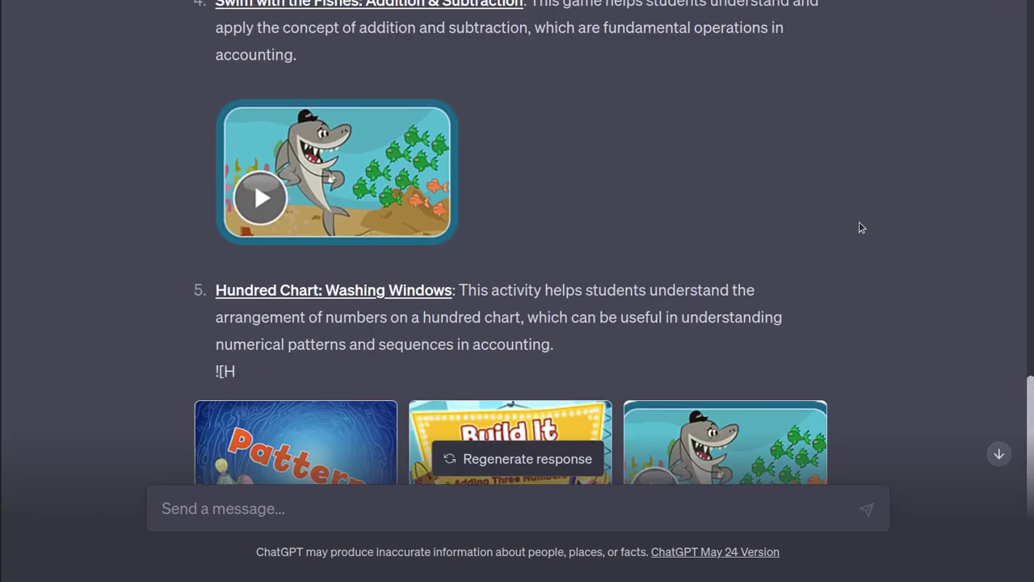
pyautogui.scroll(15, 867, 225)
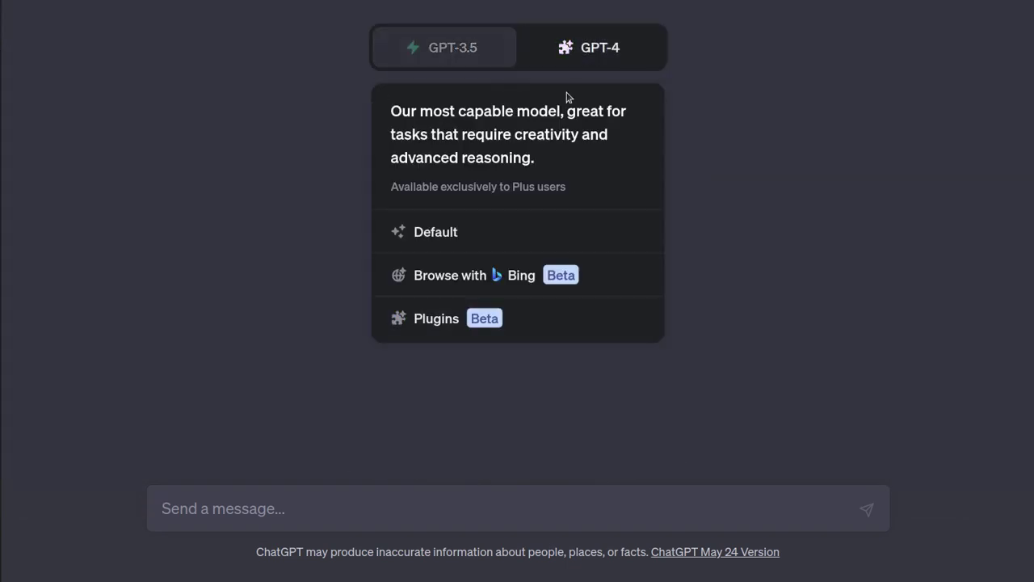
# - Pick GPT-4 with Plugins and enable AskYourPDF and Show Me in the plugin list
pyautogui.click(620, 49)
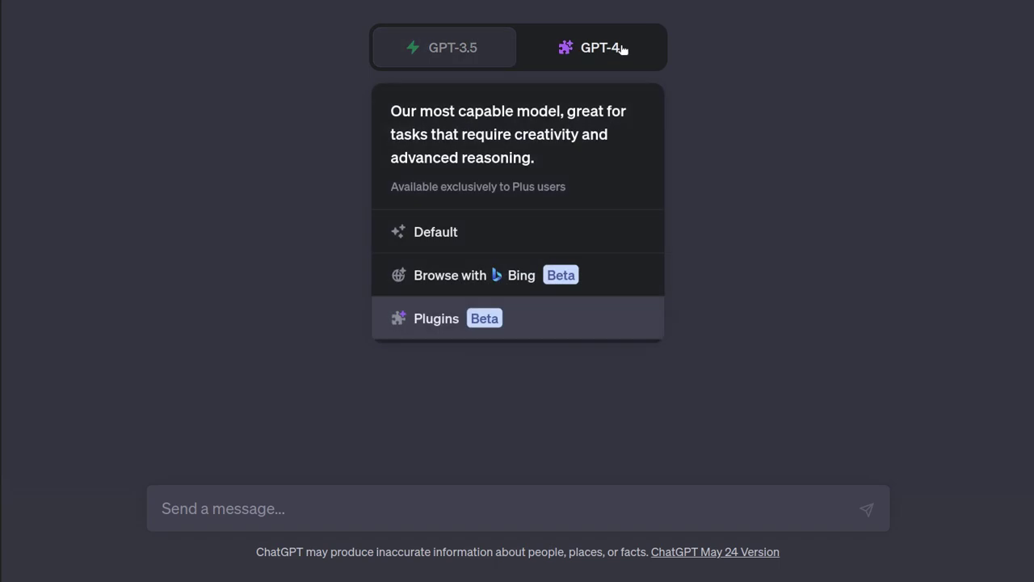
pyautogui.click(444, 320)
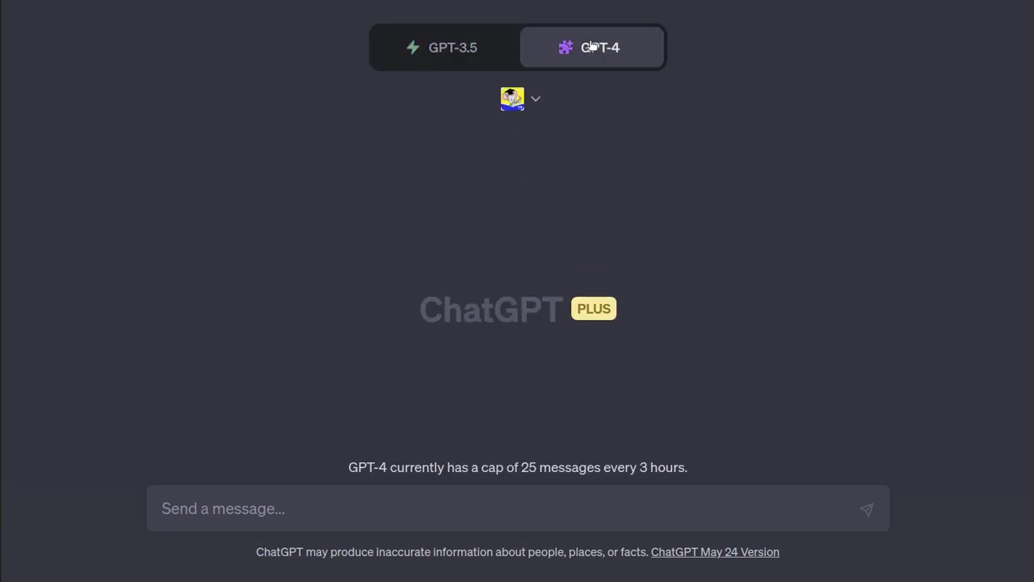
pyautogui.moveTo(541, 93)
pyautogui.click(537, 99)
pyautogui.click(516, 236)
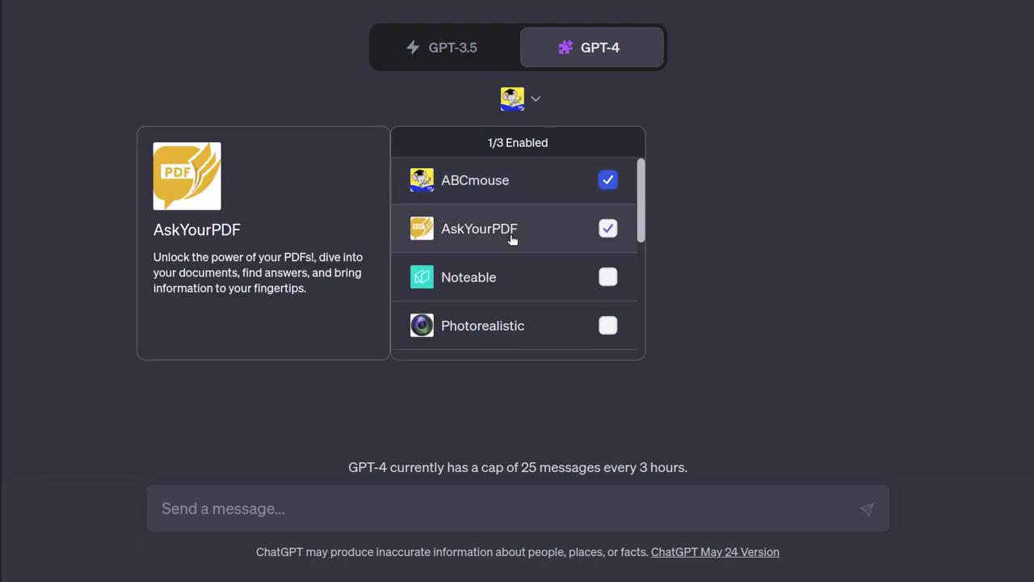
pyautogui.scroll(-5, 512, 238)
pyautogui.click(561, 233)
# - Swap ScholarAI out so Show Me stays enabled
pyautogui.scroll(-2, 525, 234)
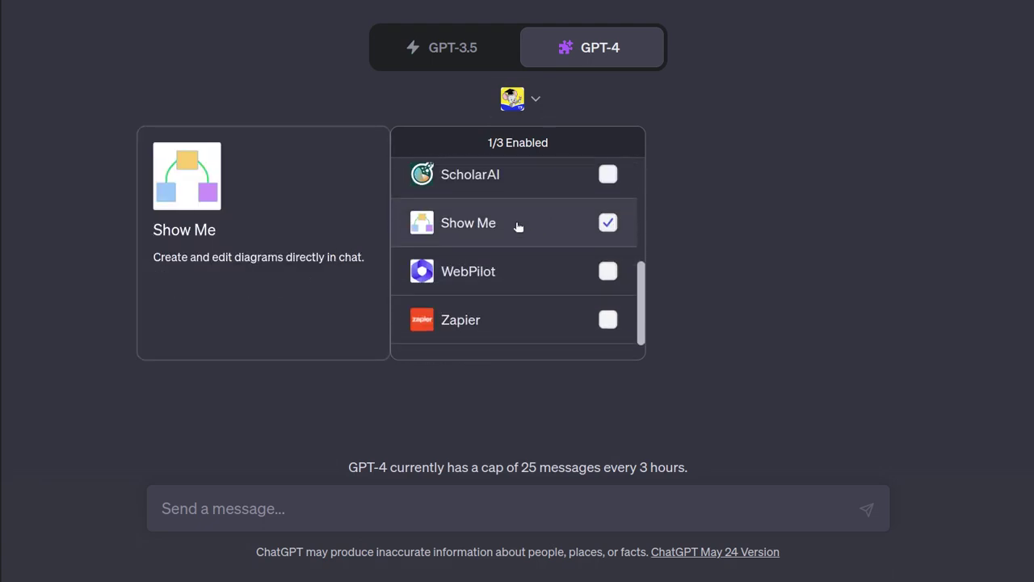
pyautogui.scroll(2, 493, 202)
pyautogui.click(498, 207)
pyautogui.scroll(1, 456, 215)
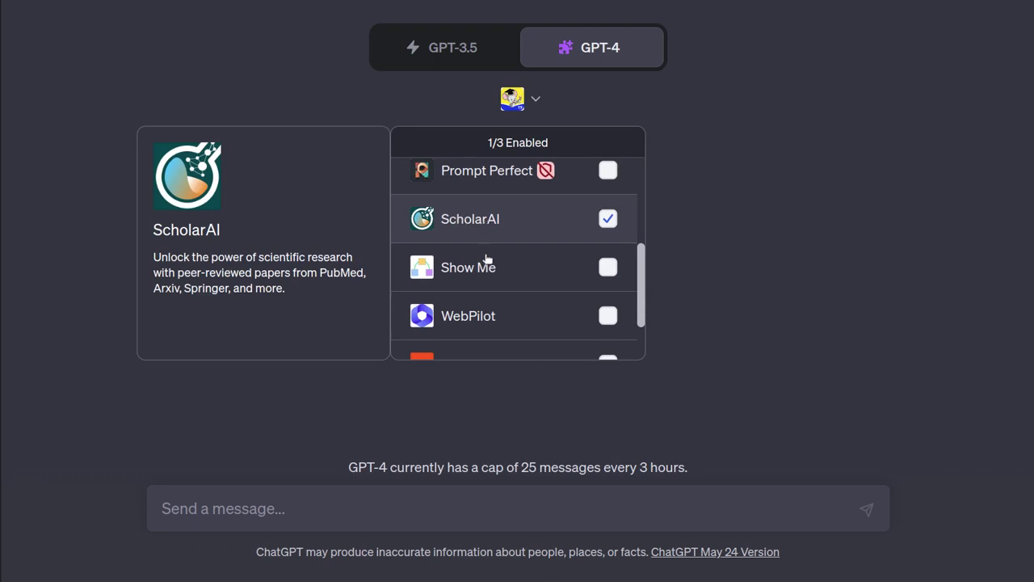
pyautogui.click(483, 266)
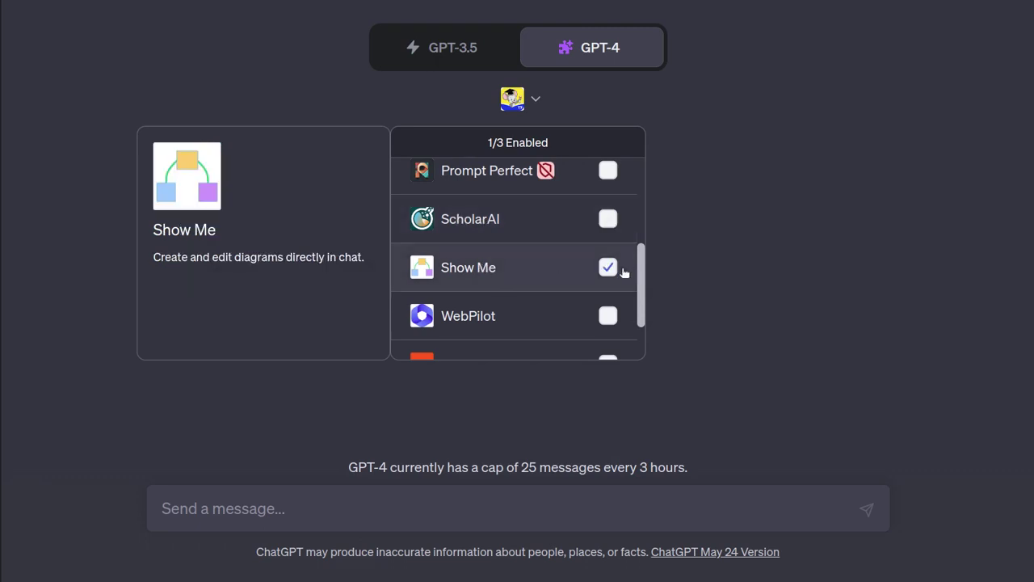
pyautogui.click(608, 267)
# - Disable ABCmouse and the remaining plugins, leaving only Show Me active
pyautogui.scroll(3, 550, 271)
pyautogui.scroll(2, 566, 270)
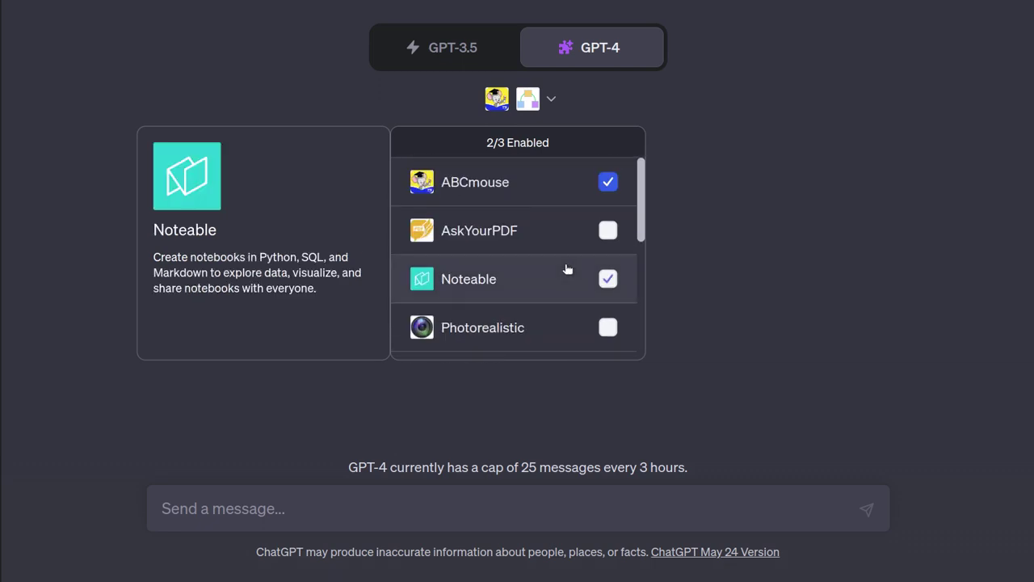
pyautogui.click(606, 179)
pyautogui.click(543, 267)
pyautogui.scroll(-1, 547, 270)
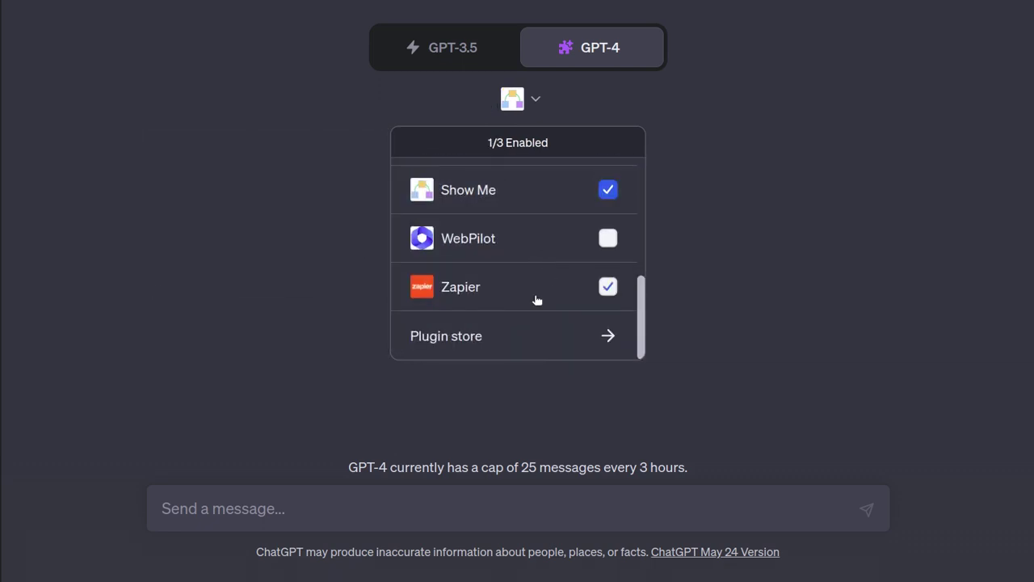
pyautogui.moveTo(497, 197)
pyautogui.click(269, 511)
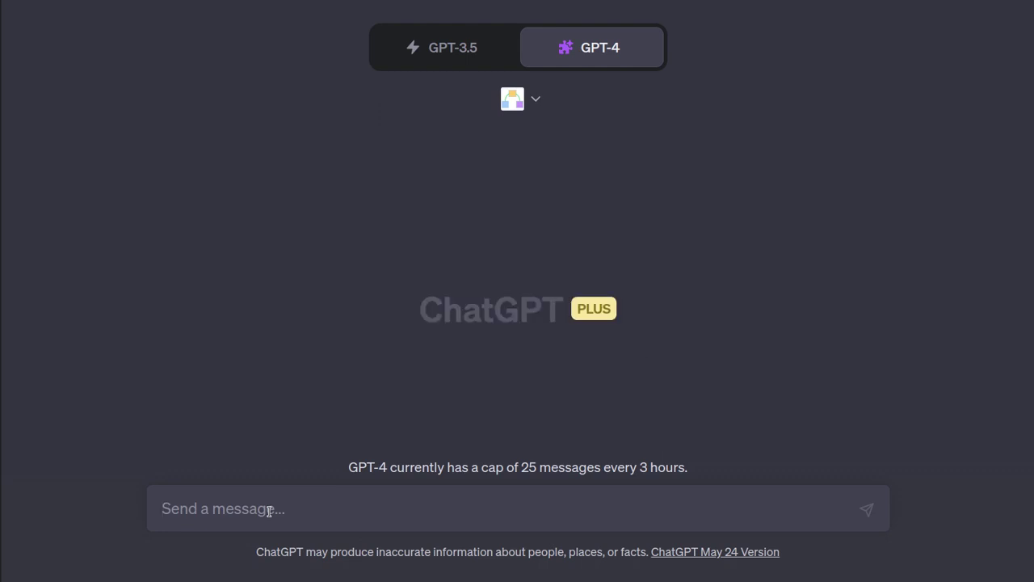
# - Request a diagram of a Python program that downloads, parses, dataframes a PDF, then user review
pyautogui.write('write a')
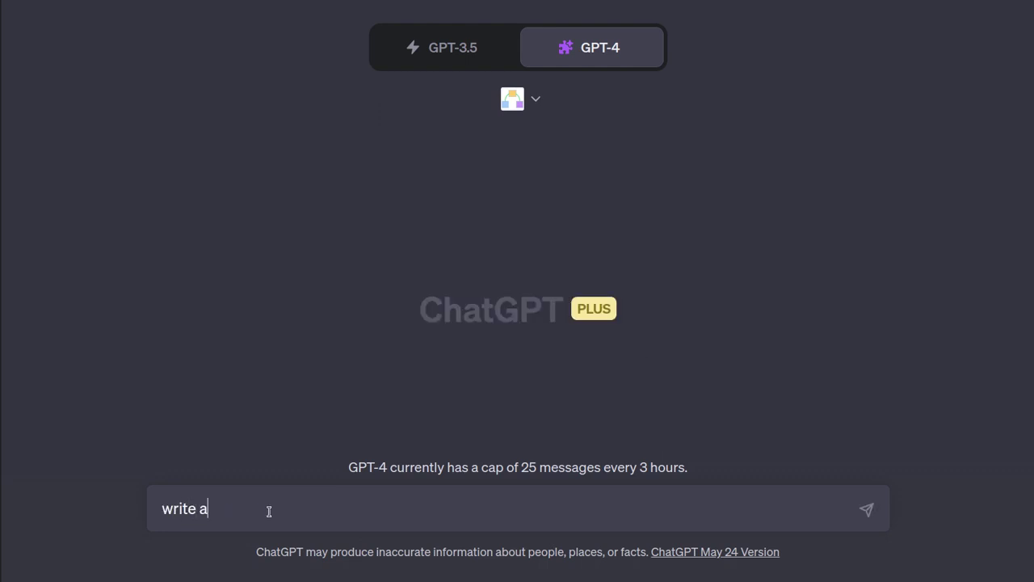
pyautogui.write(' diagram to show high level ')
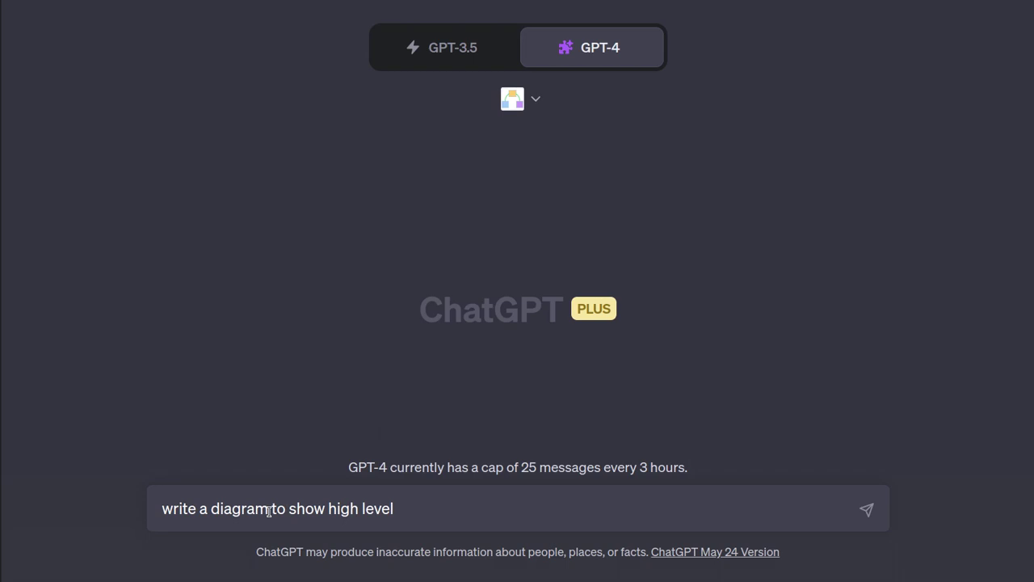
pyautogui.write('sections of a pytho')
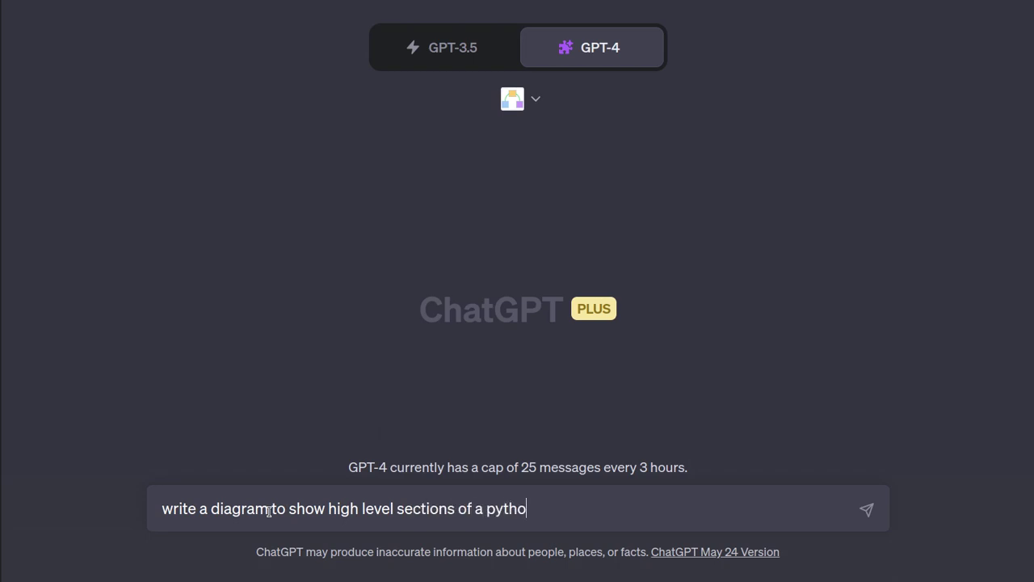
pyautogui.write('n program that ca')
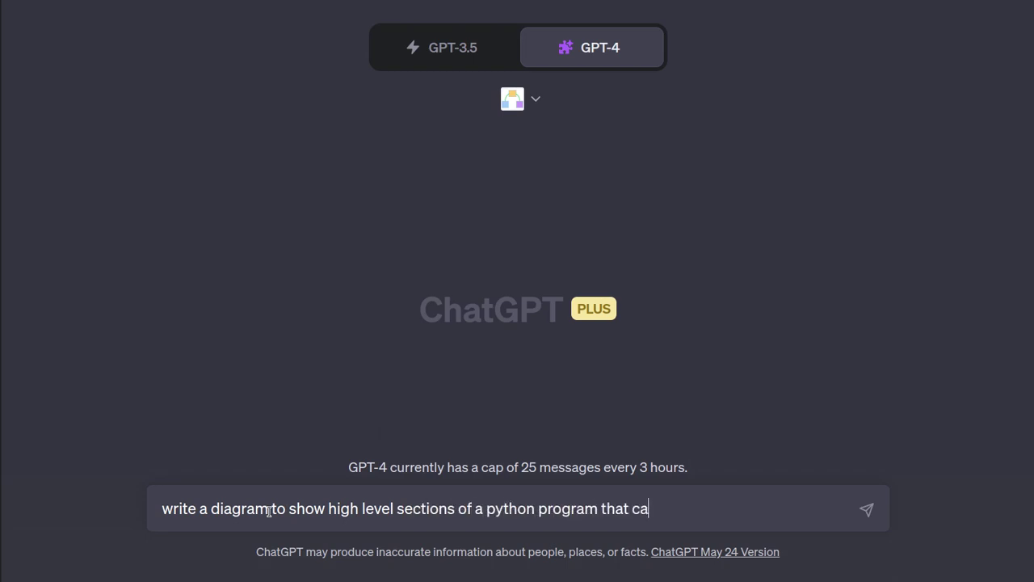
pyautogui.write('n download an accounting ')
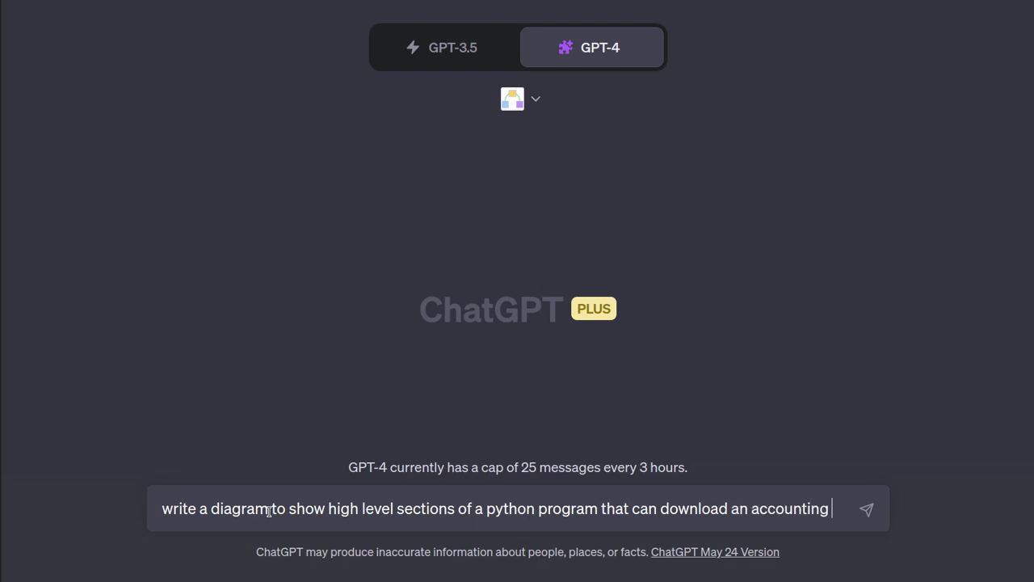
pyautogui.write('related PDF file, ')
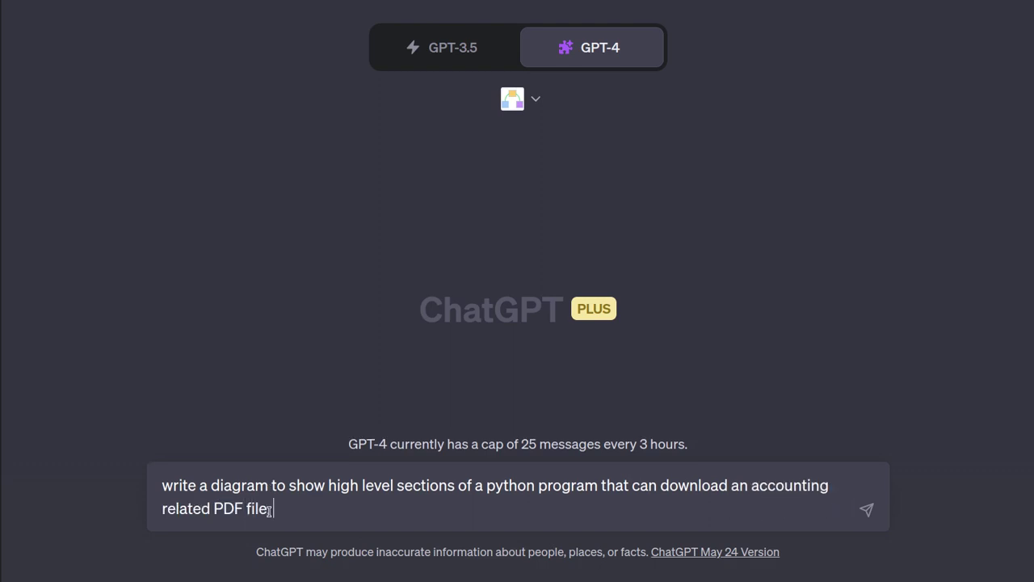
pyautogui.write('parse it, turn it i')
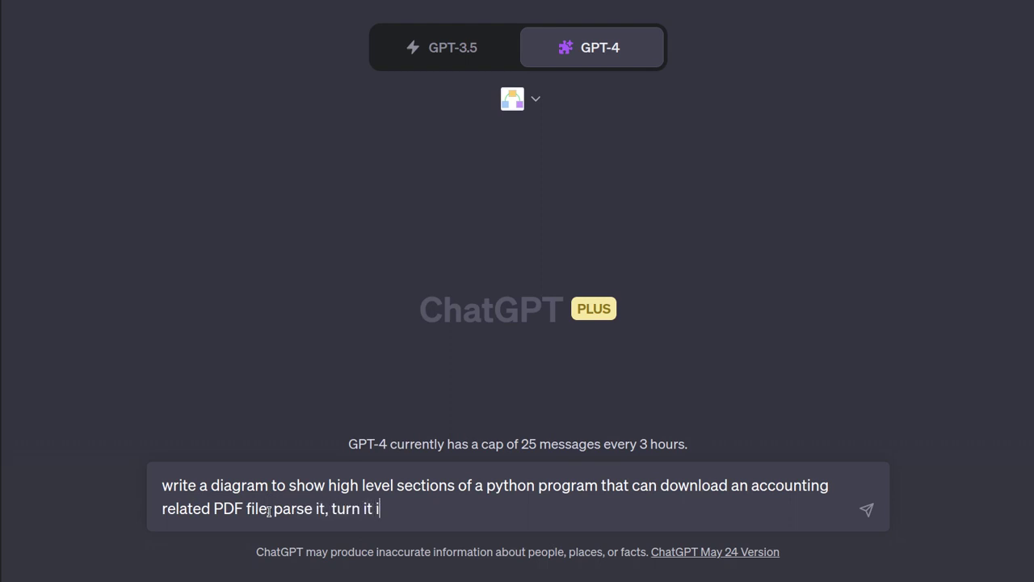
pyautogui.write('nto a dataframe, an')
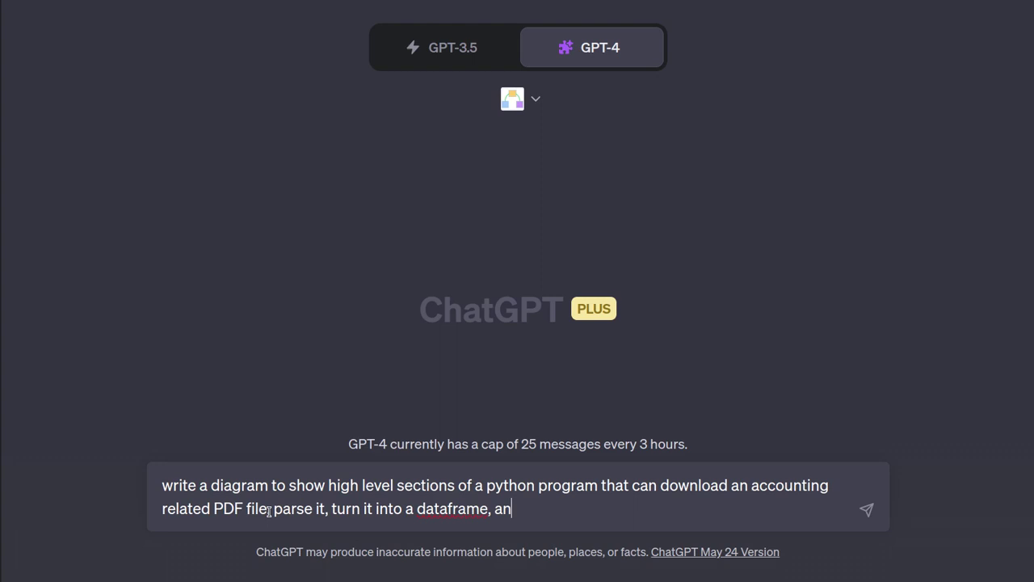
pyautogui.write('d then have the use')
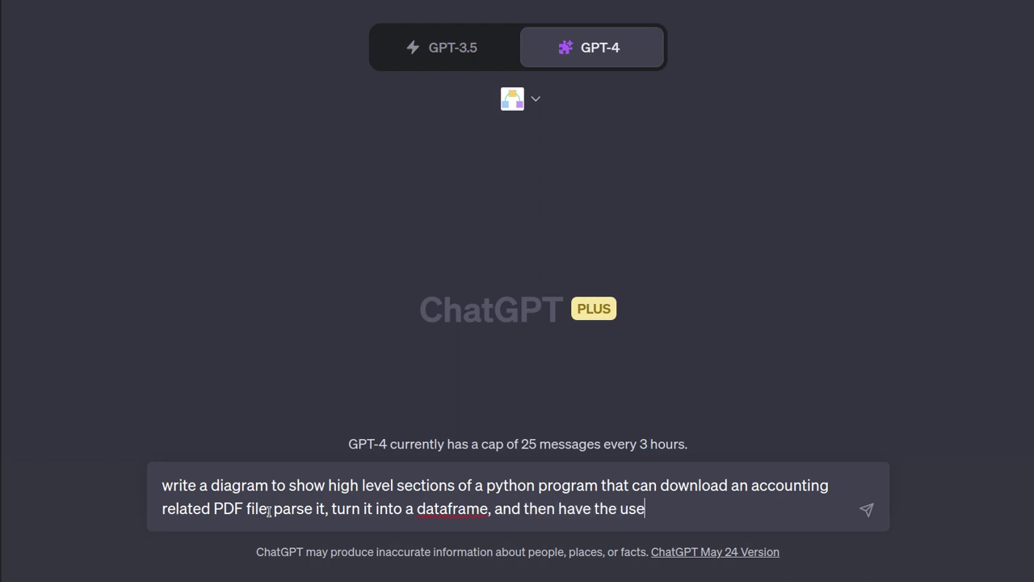
pyautogui.write('r review the outputs.')
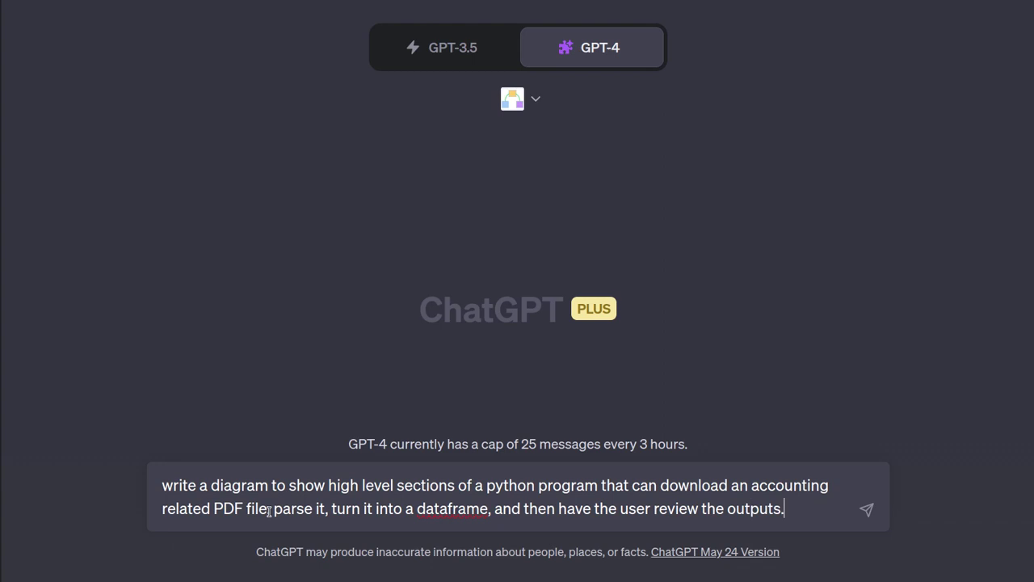
pyautogui.press('Return')
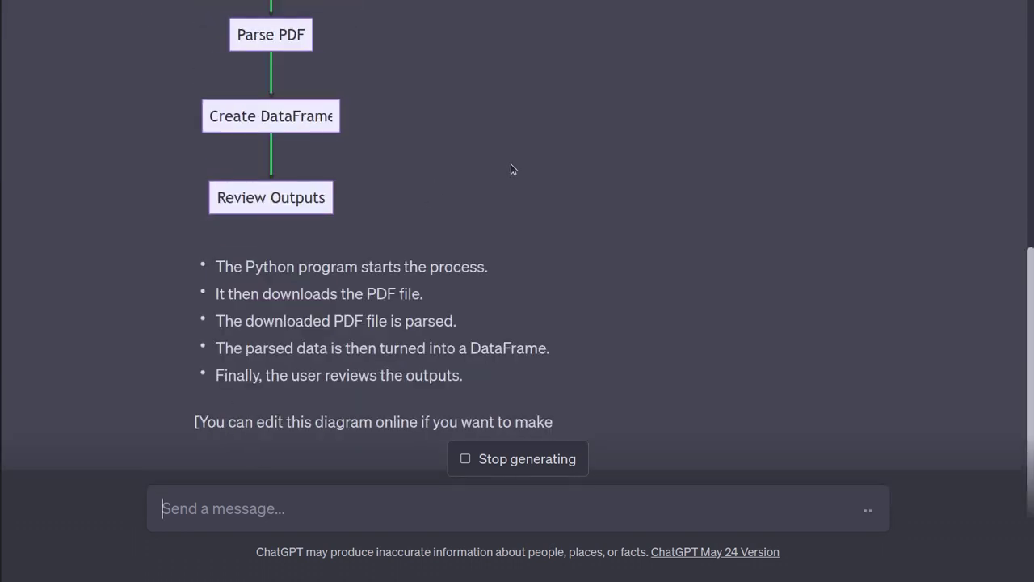
# - Scroll through the five-step Show Me flowchart, its bullet explanation and edit link
pyautogui.scroll(3, 533, 223)
pyautogui.scroll(2, 533, 230)
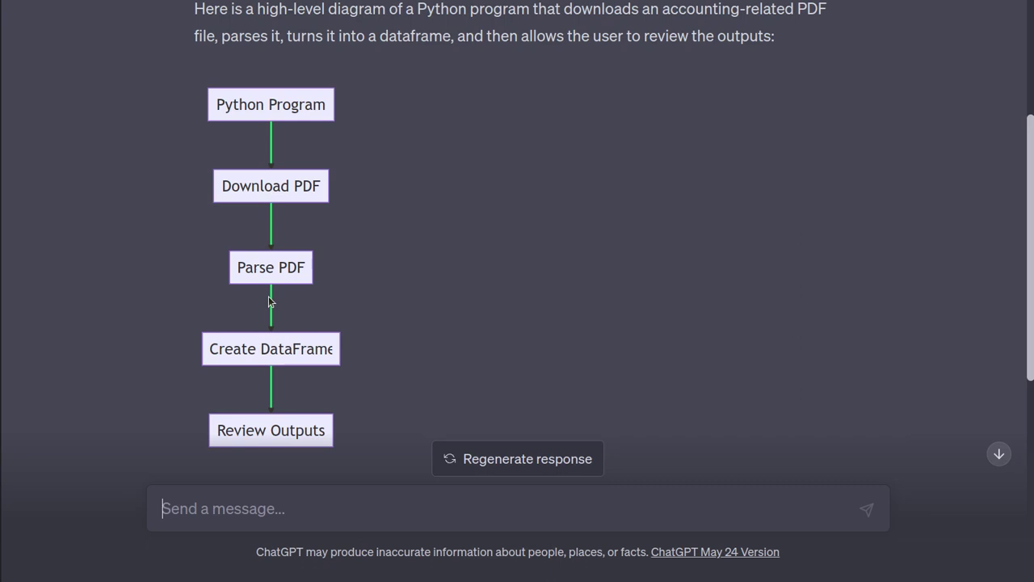
pyautogui.scroll(-5, 323, 415)
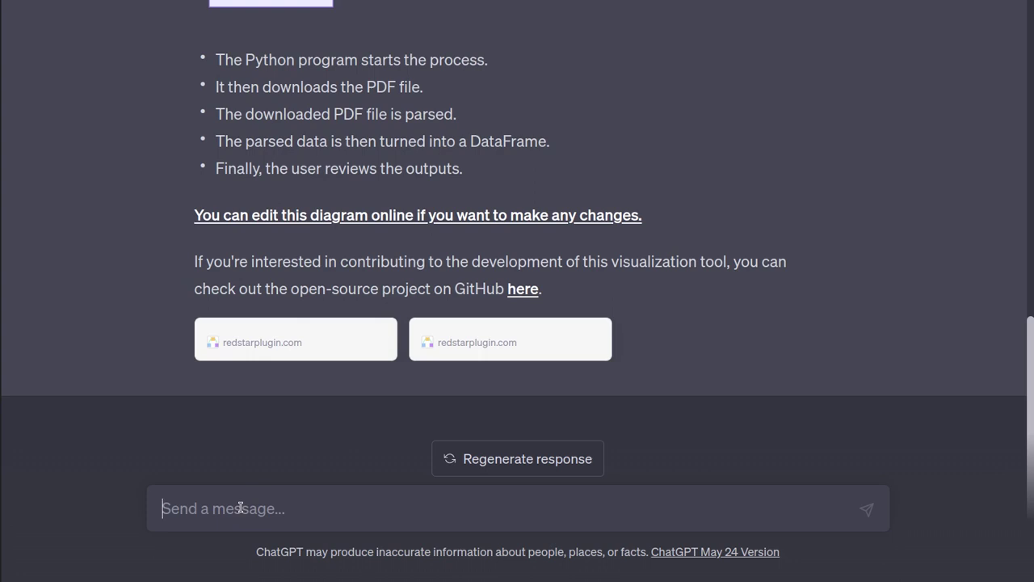
# - Send 'ok that was boring' follow-up wanting edge cases and branches for errors, PDF types, useless data
pyautogui.write('ok that was bori')
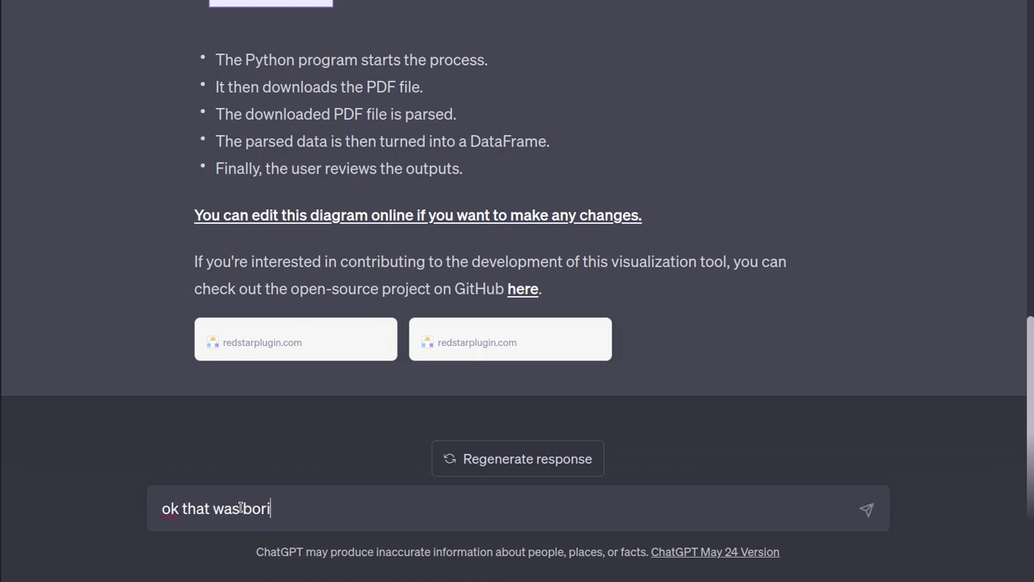
pyautogui.write('ng - I want a b')
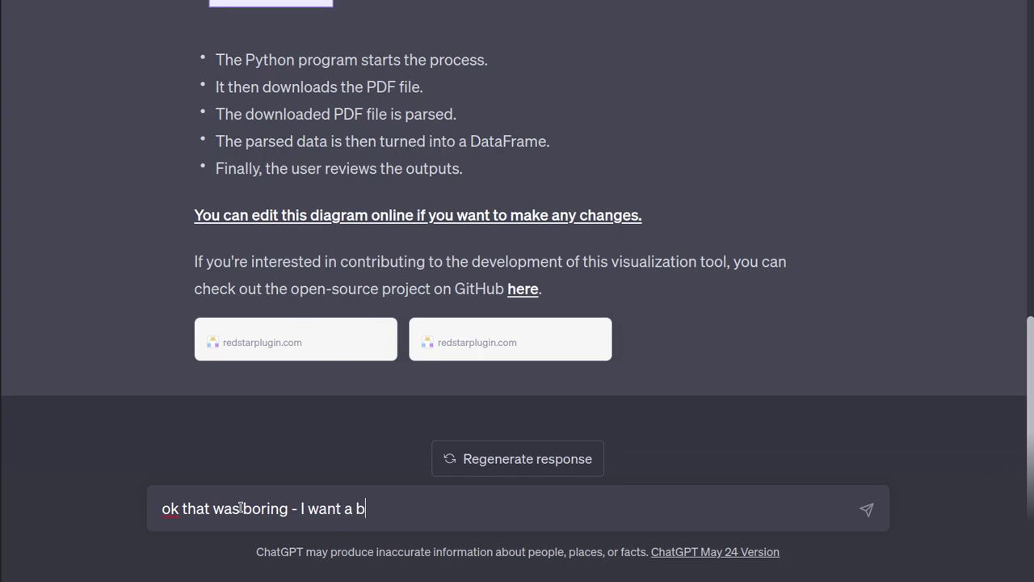
pyautogui.write('unhc of')
pyautogui.press('BackSpace')
pyautogui.write('ch of odd ')
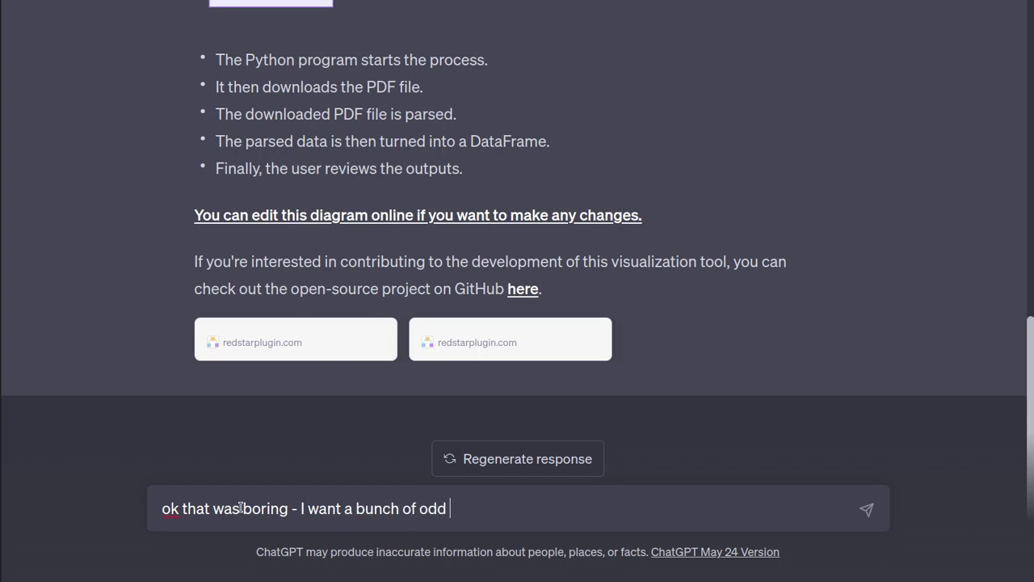
pyautogui.write('edge cases built i')
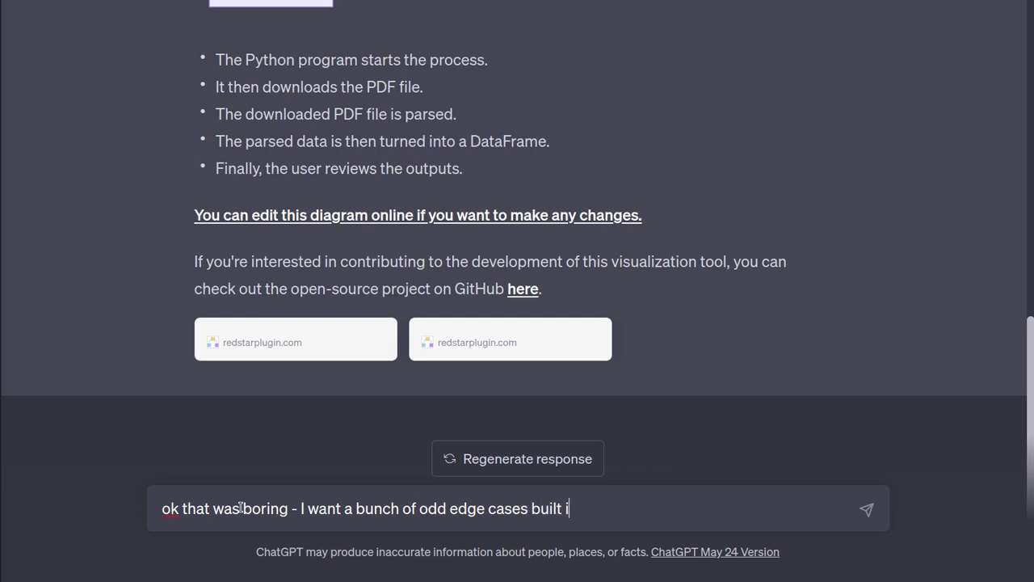
pyautogui.write('n, and a few opt')
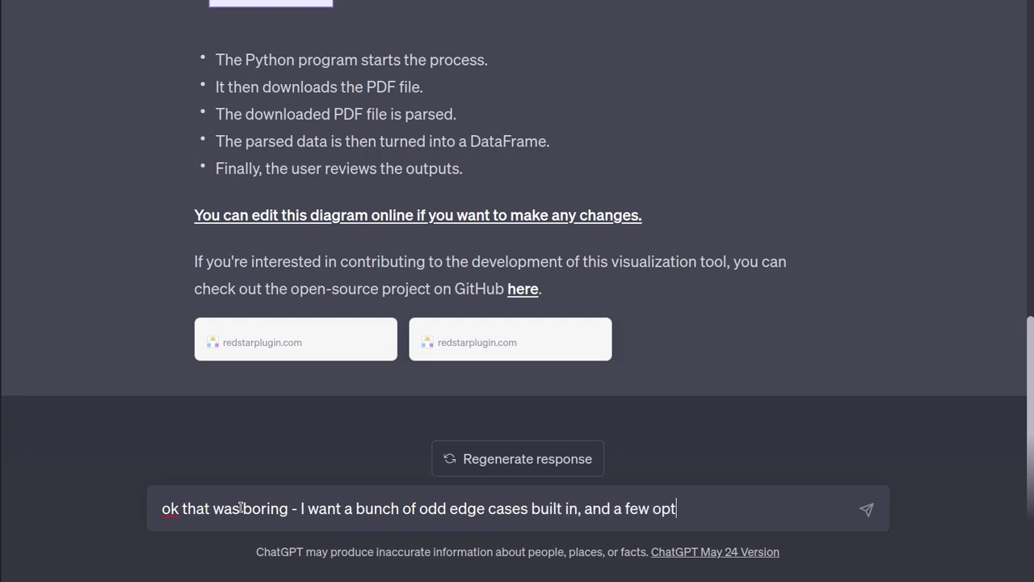
pyautogui.write('ions for thwere')
pyautogui.hotkey('ctrl', 'BackSpace')
pyautogui.write('where it can flow depen')
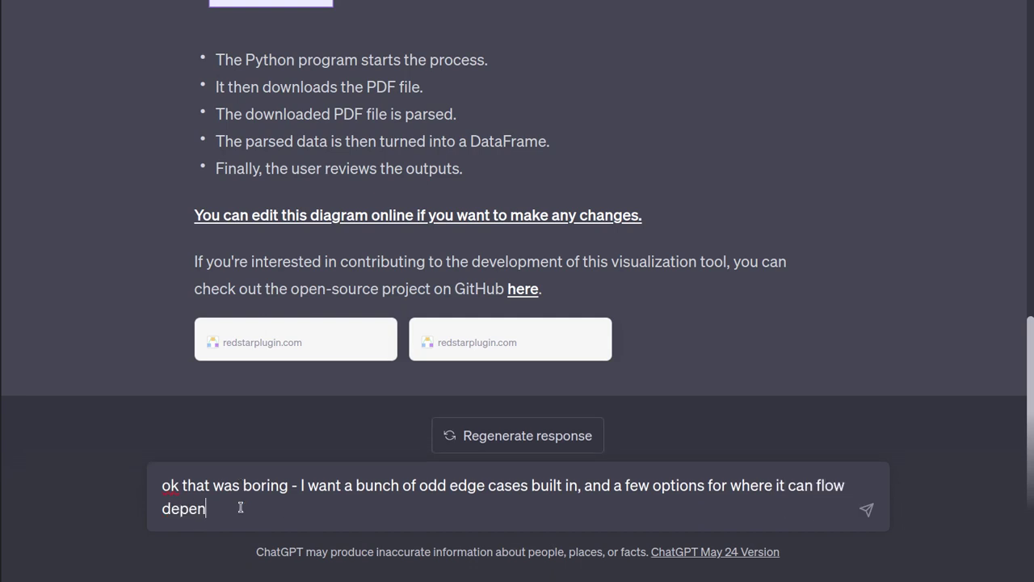
pyautogui.write('ding on errors, t')
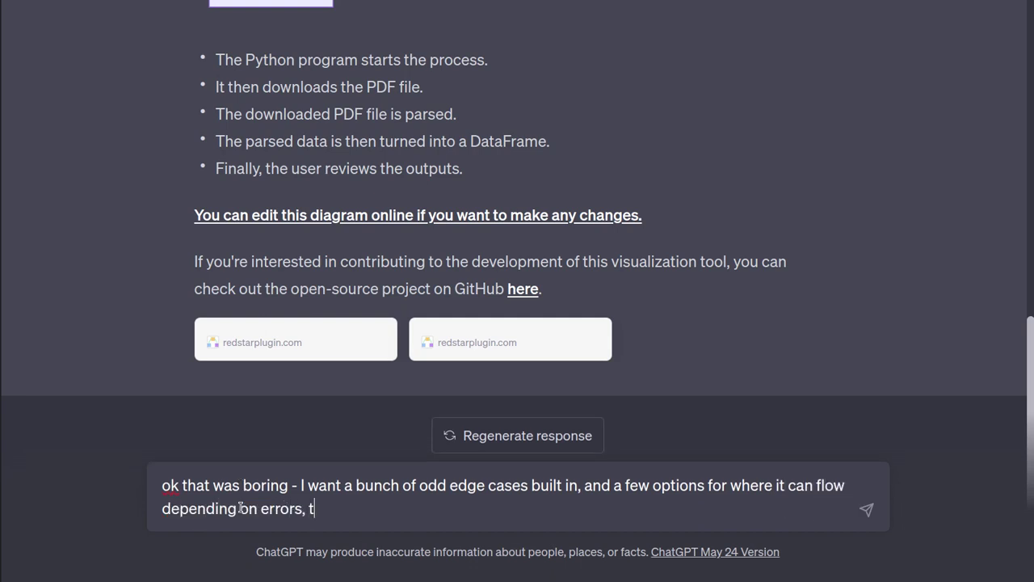
pyautogui.write('ypes of PDF files, ')
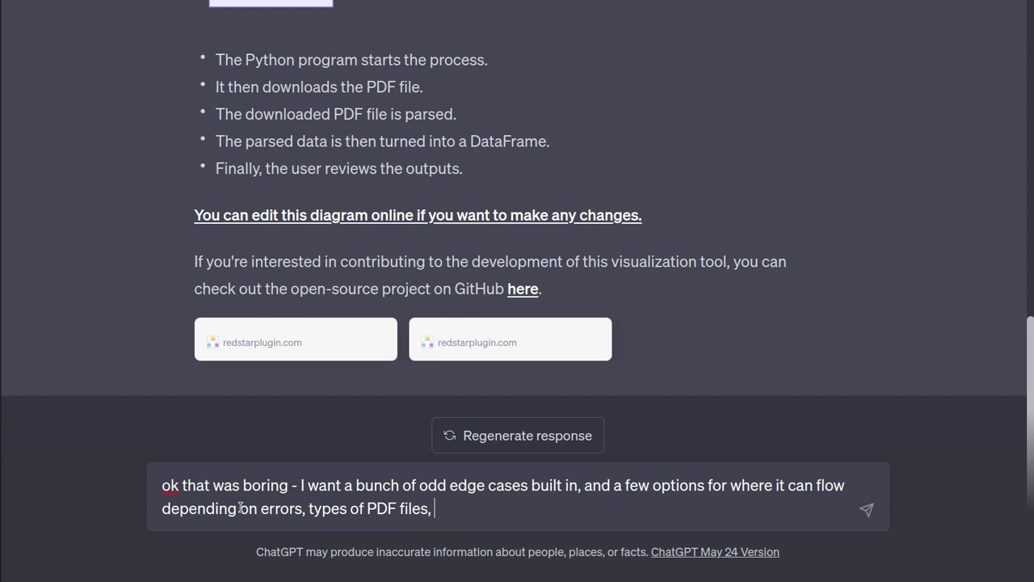
pyautogui.write("data that's not useful, ect")
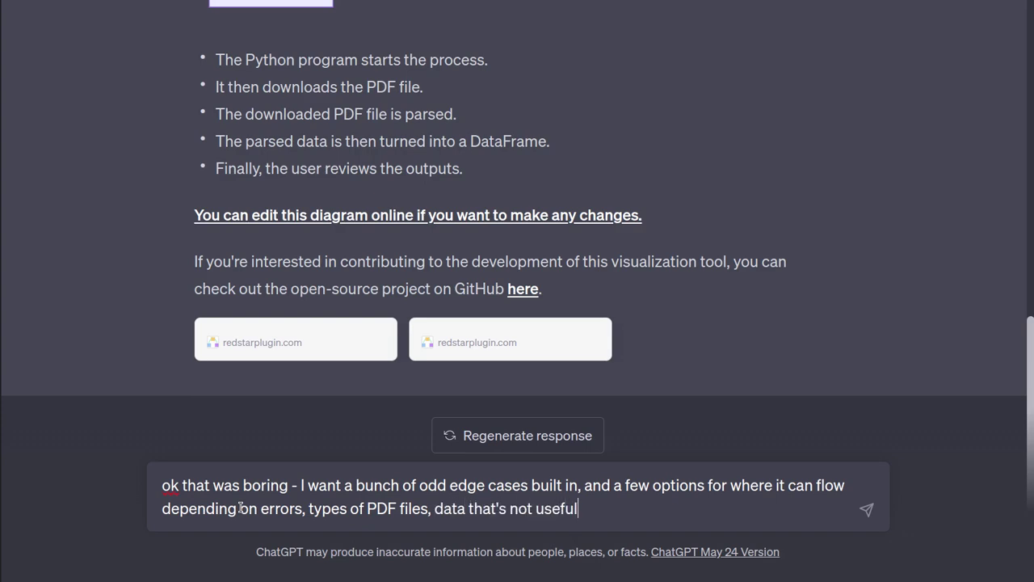
pyautogui.press('Return')
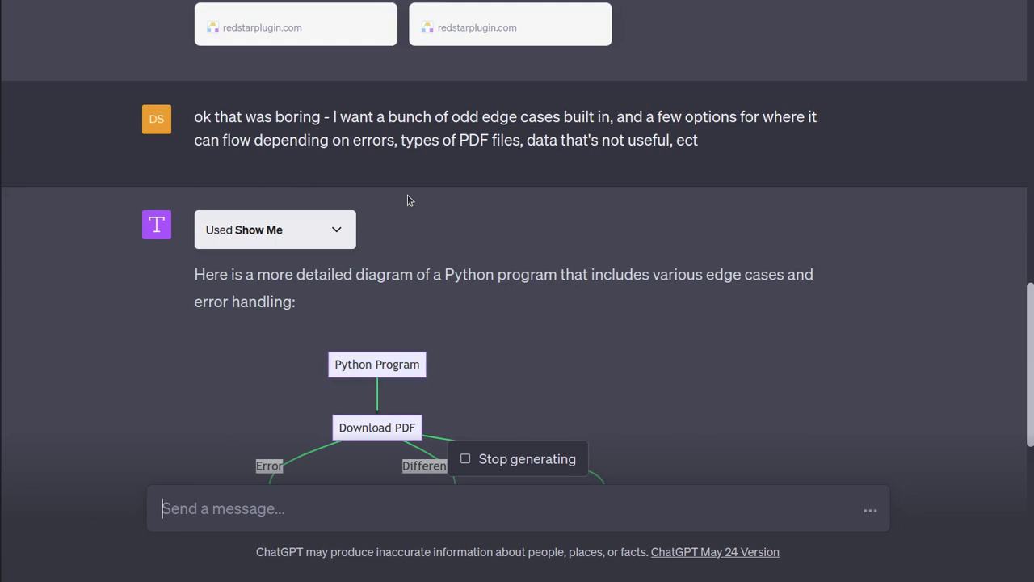
# - Scroll through the generated flowchart's error branches down to the step bullets and edit-online link
pyautogui.scroll(3, 949, 284)
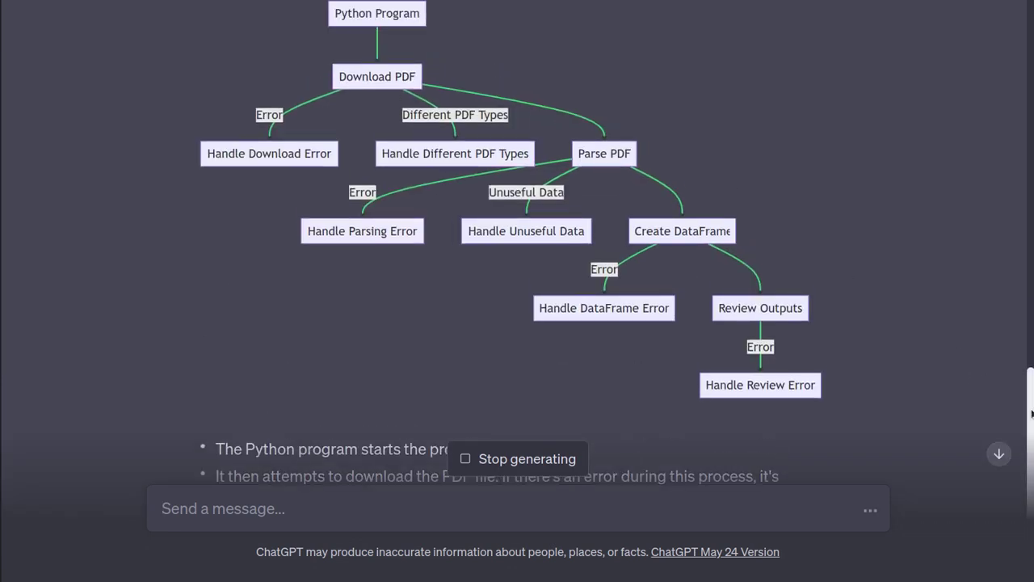
pyautogui.scroll(2, 984, 363)
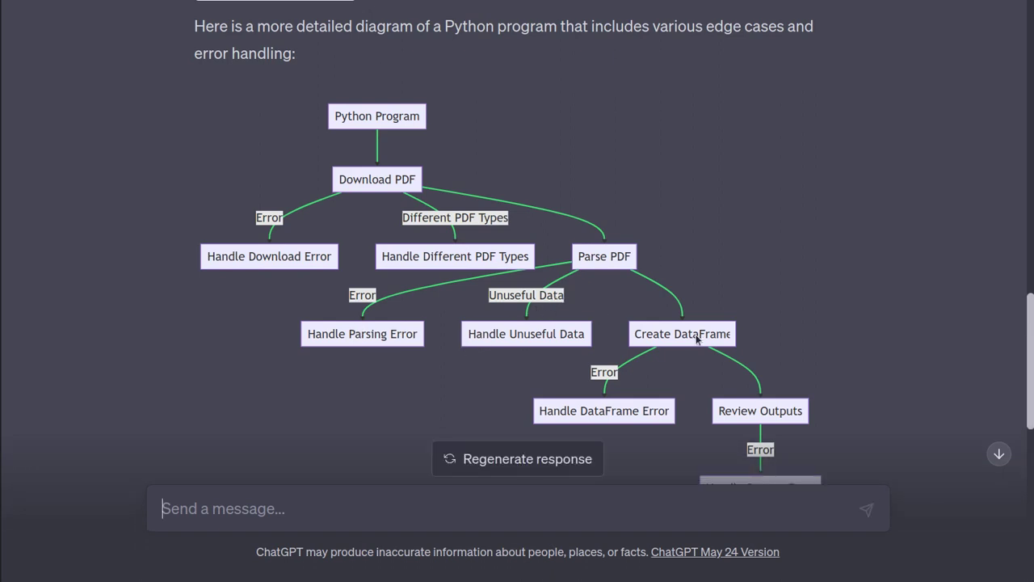
pyautogui.scroll(-1, 697, 339)
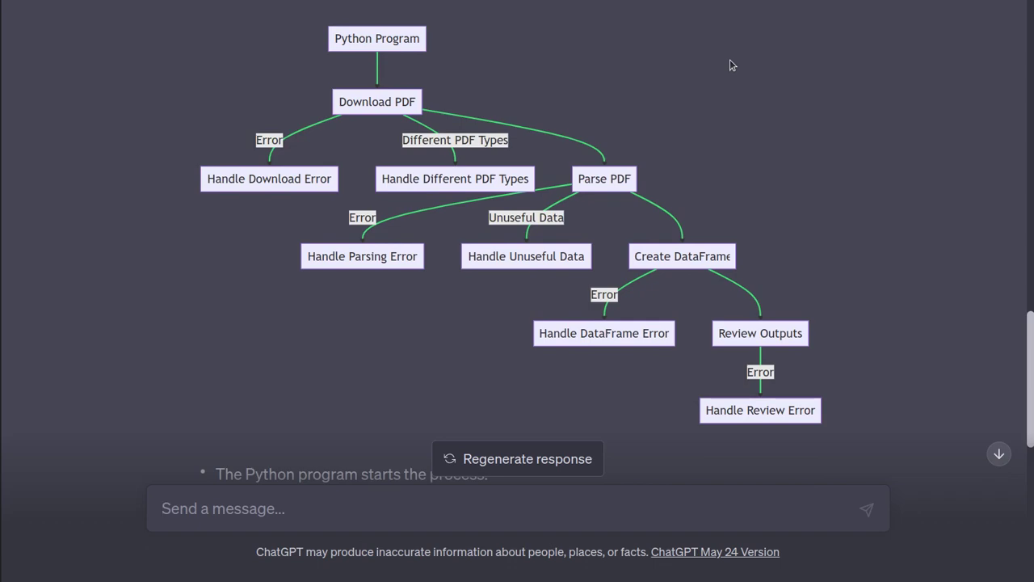
pyautogui.scroll(-7, 716, 104)
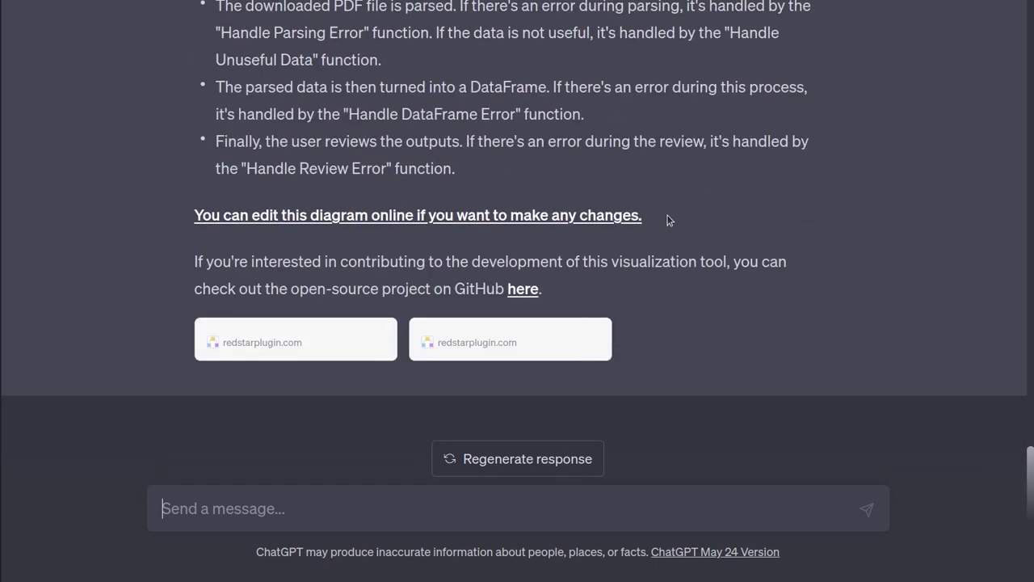
pyautogui.scroll(10, 654, 222)
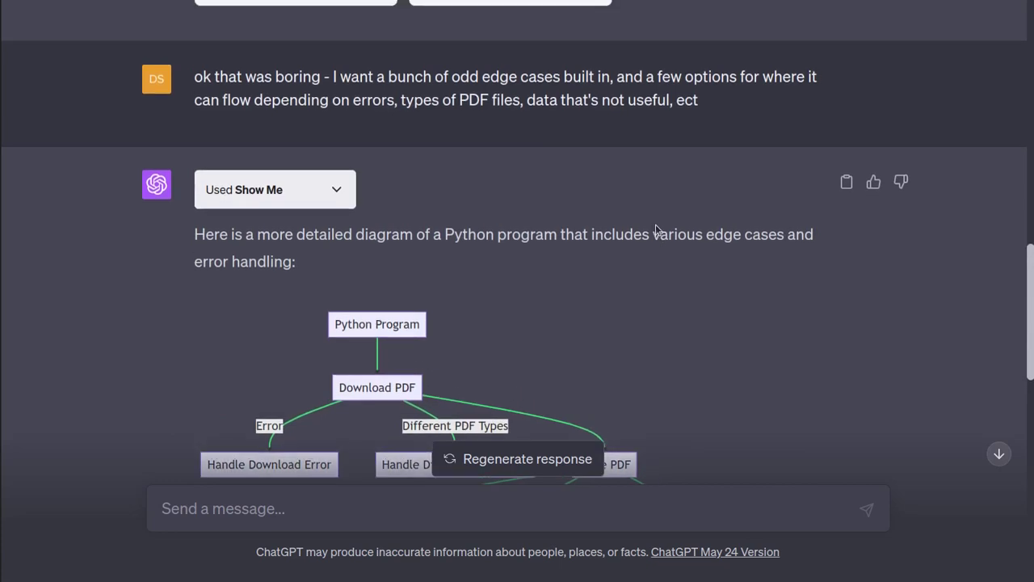
pyautogui.scroll(15, 657, 230)
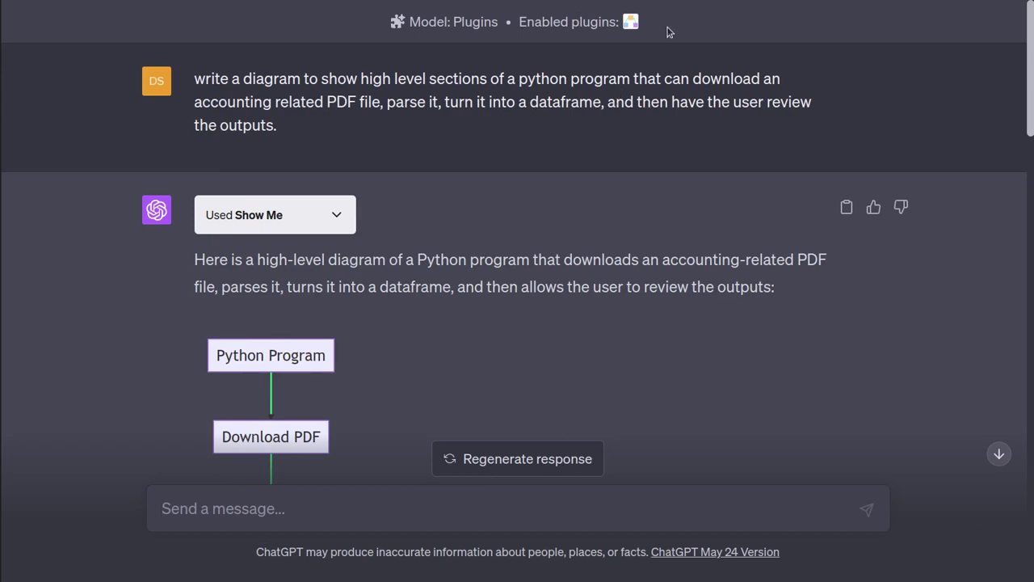
pyautogui.scroll(-4, 339, 213)
pyautogui.scroll(-15, 339, 210)
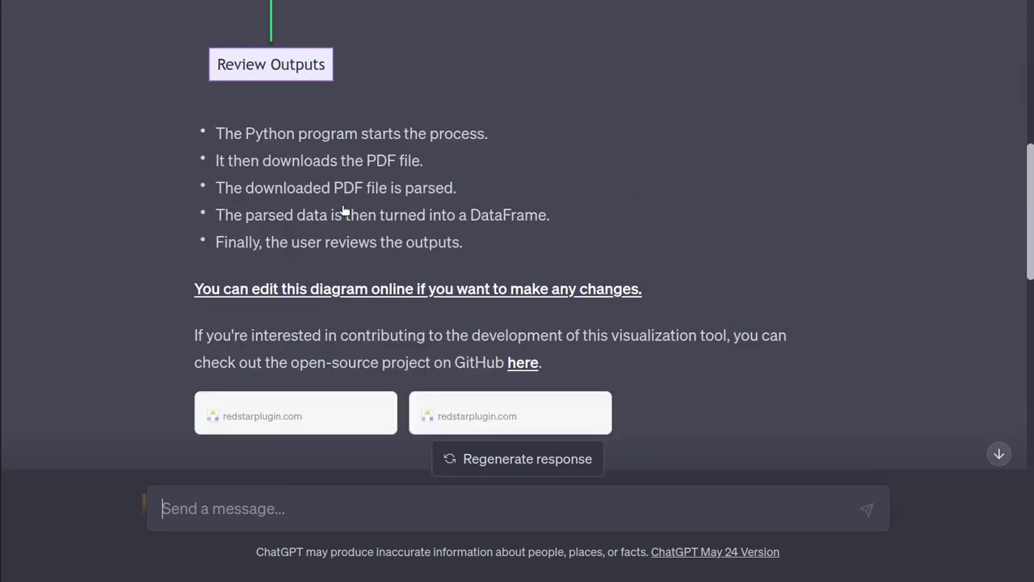
pyautogui.scroll(-4, 353, 209)
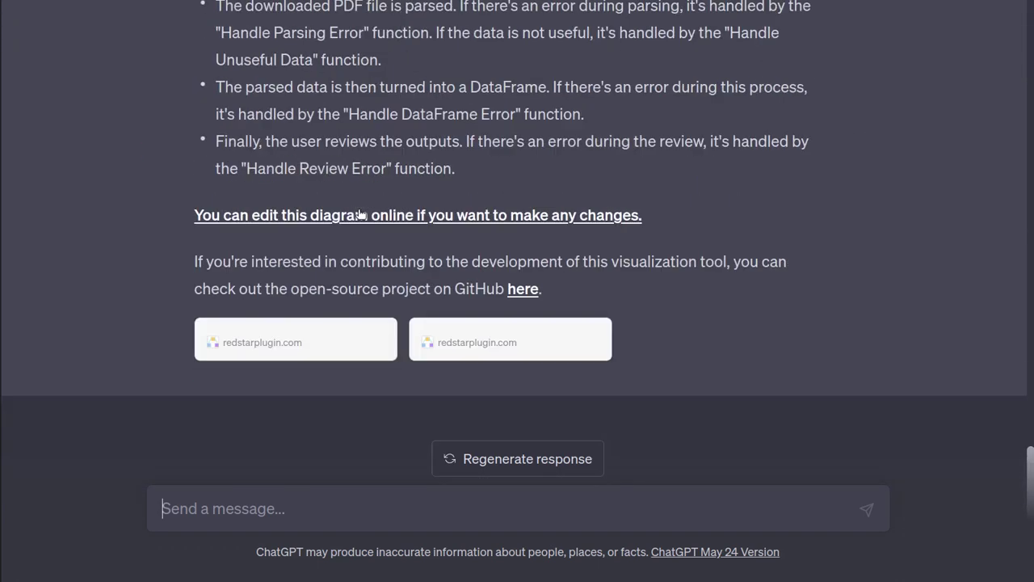